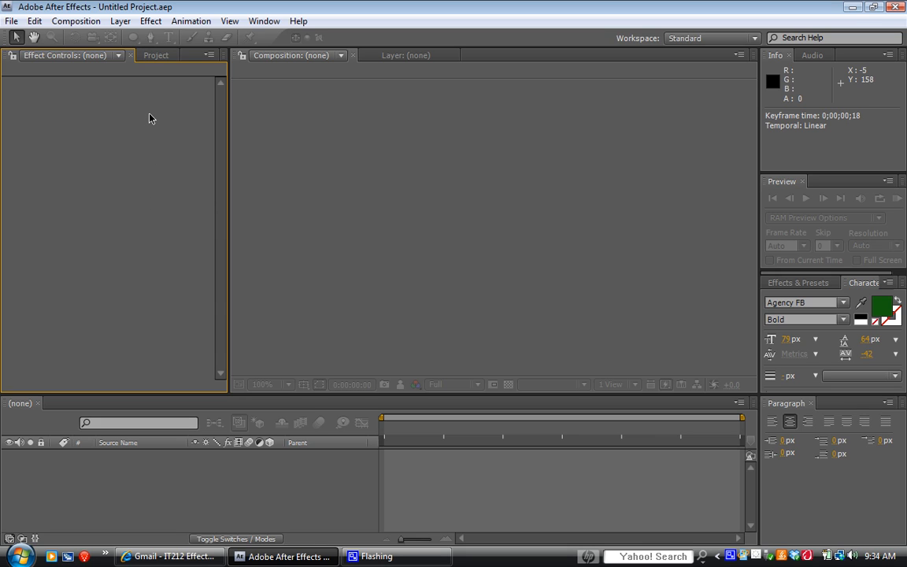
Create a new 720 x 486 composition at 29.97 frames per second with a duration of 0;00;30;00
{"action": "left_click", "coordinate": [156, 57]}
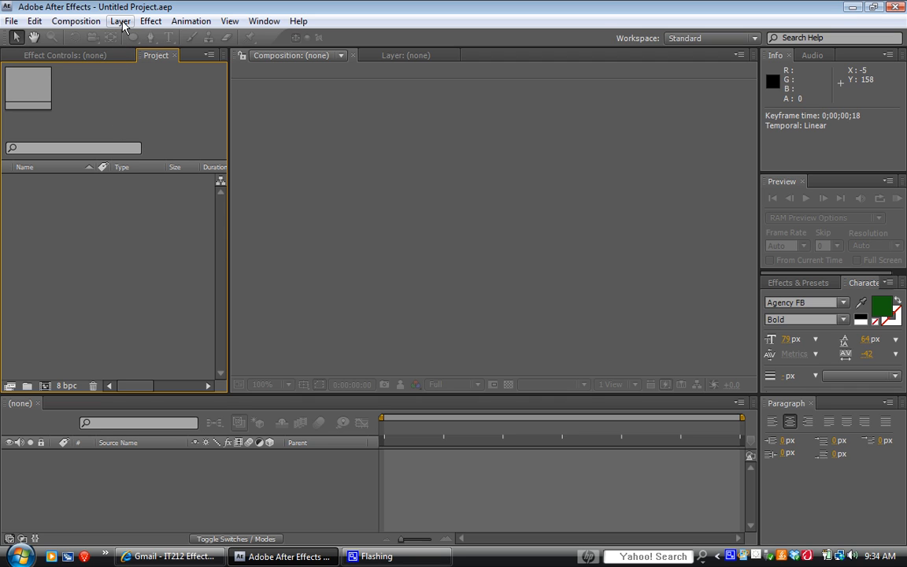
{"action": "left_click", "coordinate": [93, 22]}
{"action": "left_click", "coordinate": [101, 39]}
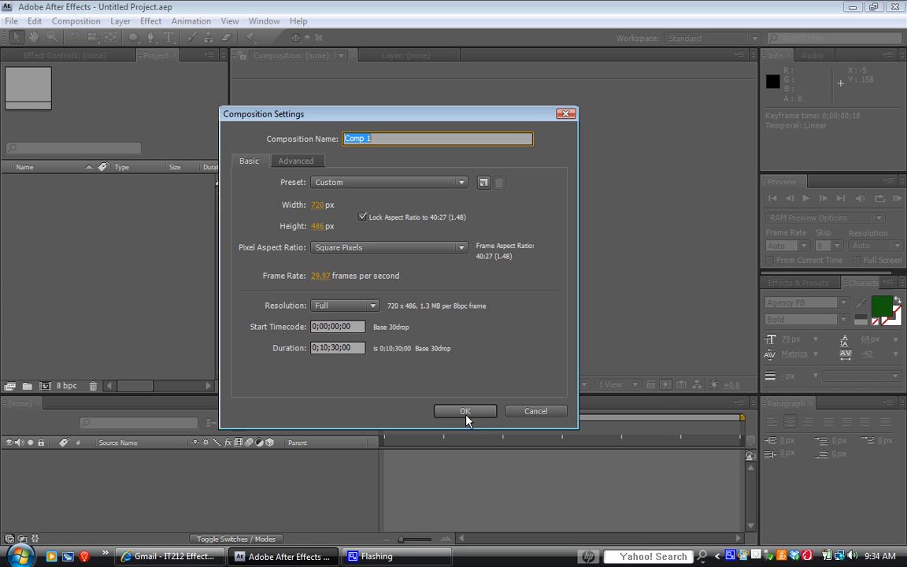
{"action": "left_click", "coordinate": [317, 347]}
{"action": "type", "text": "0;30;00"}
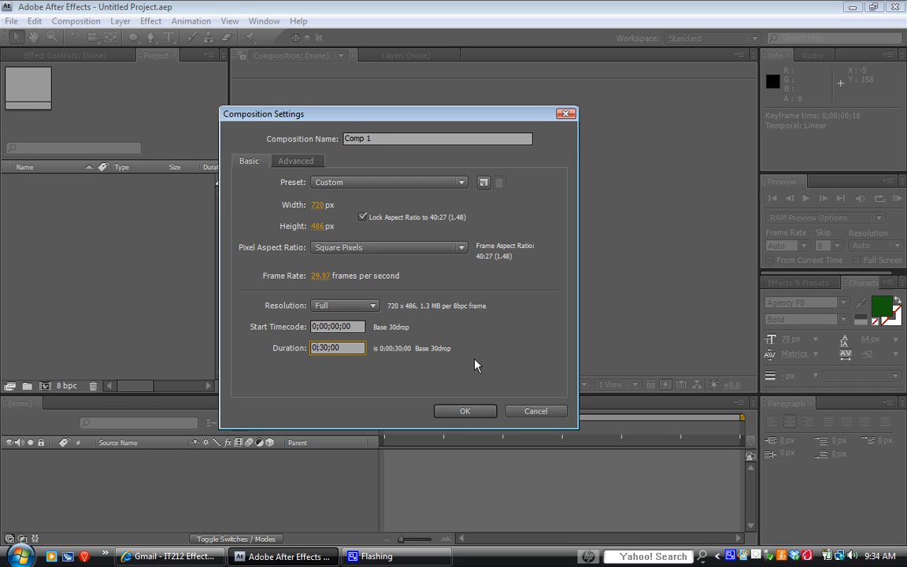
{"action": "type", "text": "00"}
{"action": "left_click", "coordinate": [464, 410]}
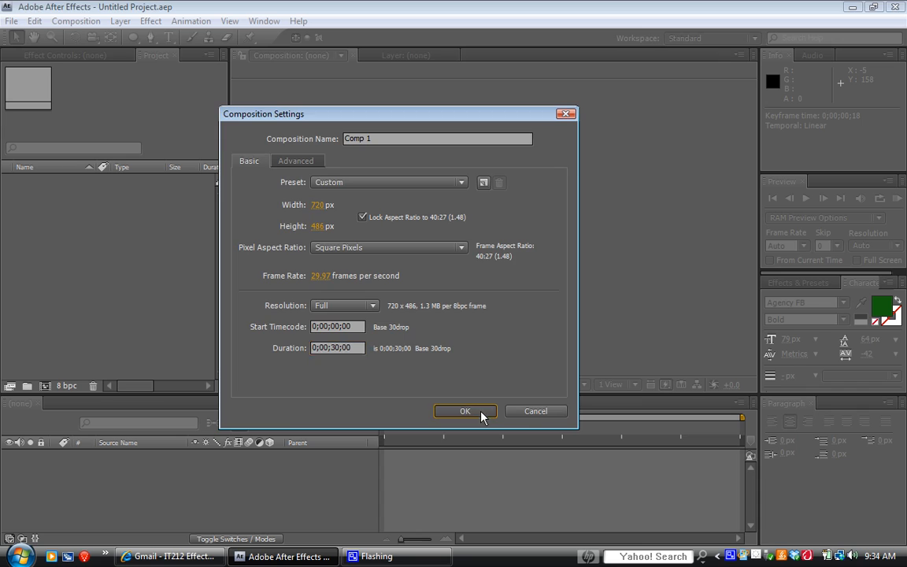
Add a composition-sized solid layer in medium green, colour 55CB58
{"action": "left_click", "coordinate": [121, 21]}
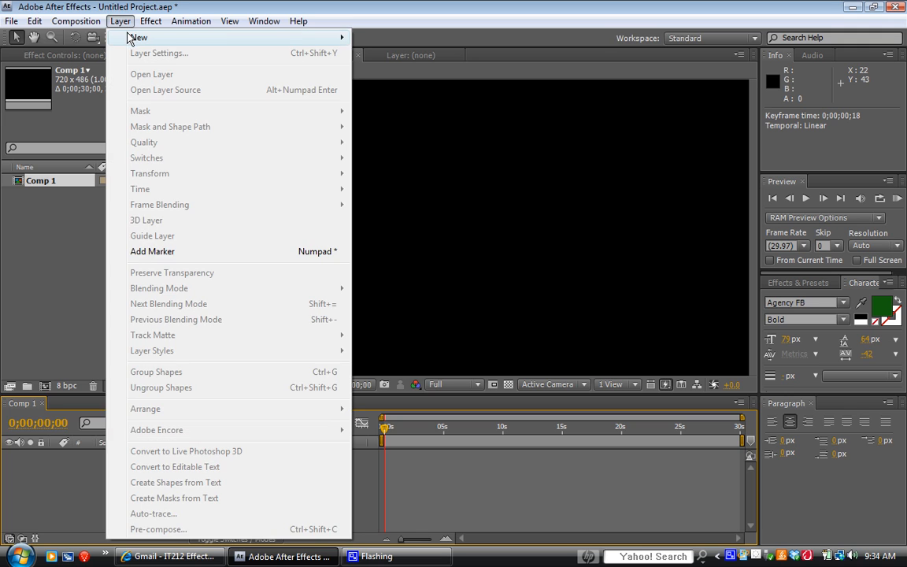
{"action": "mouse_move", "coordinate": [134, 39]}
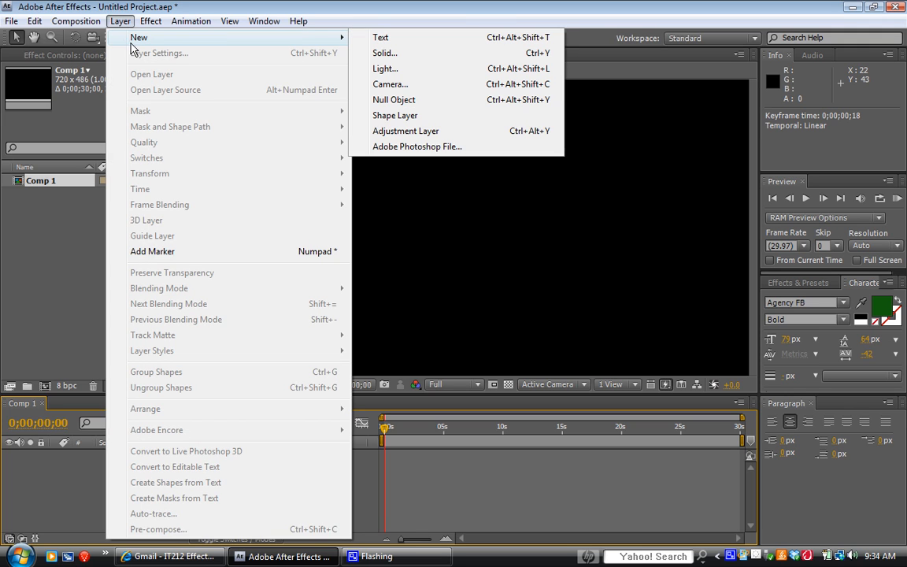
{"action": "left_click", "coordinate": [406, 57]}
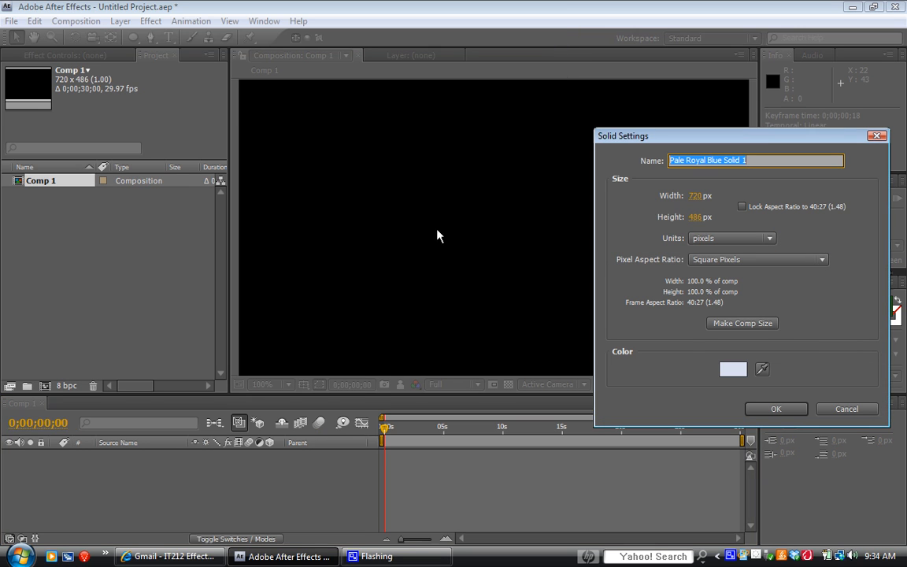
{"action": "left_click", "coordinate": [733, 369]}
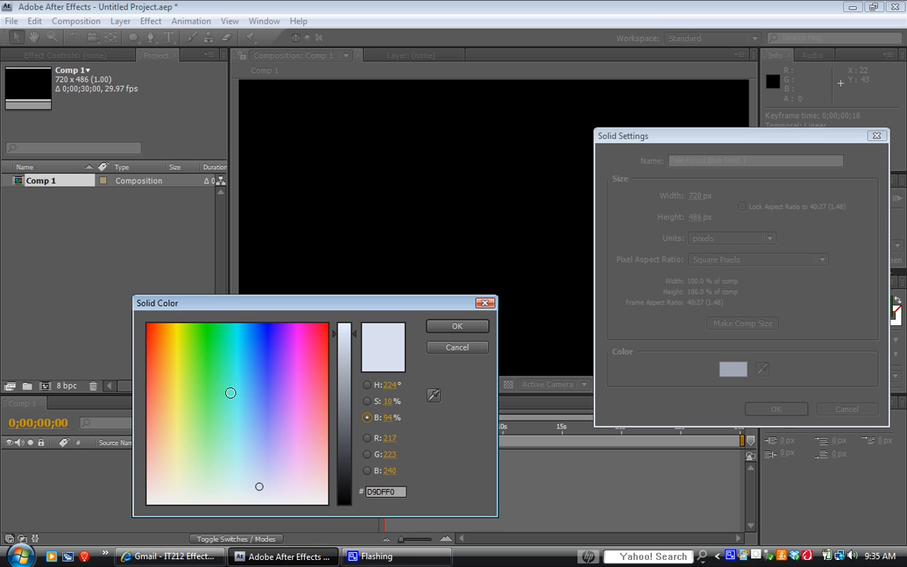
{"action": "left_click", "coordinate": [207, 398]}
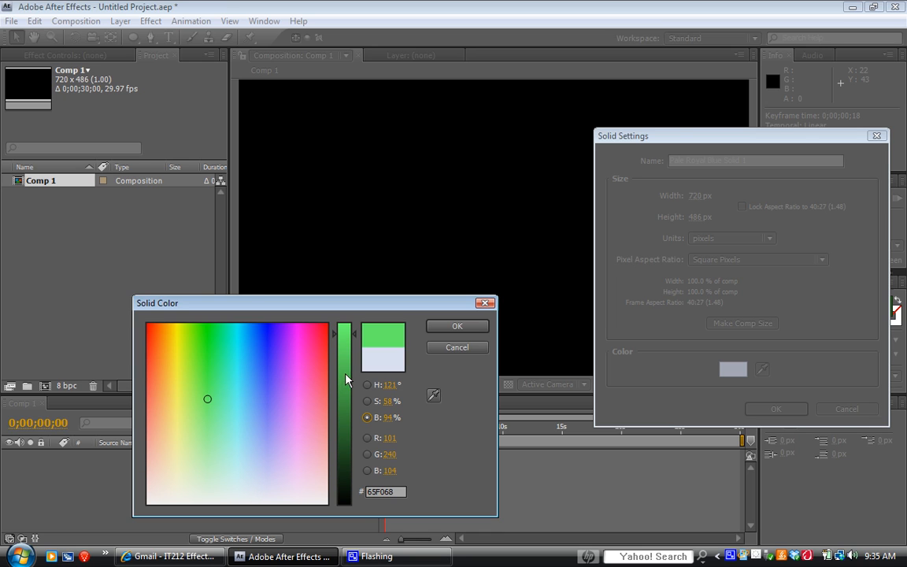
{"action": "left_click_drag", "start_coordinate": [346, 380], "coordinate": [346, 360]}
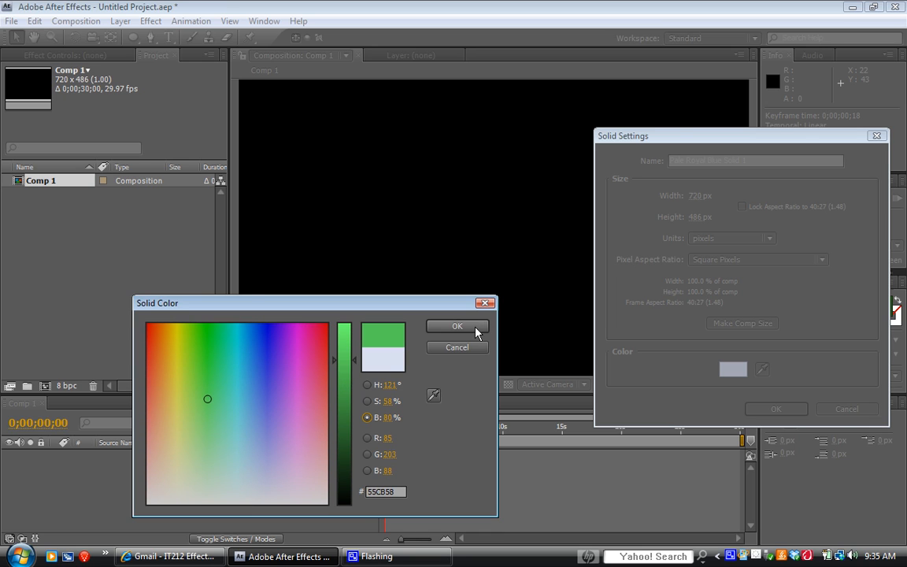
{"action": "left_click", "coordinate": [477, 328]}
{"action": "left_click", "coordinate": [775, 410]}
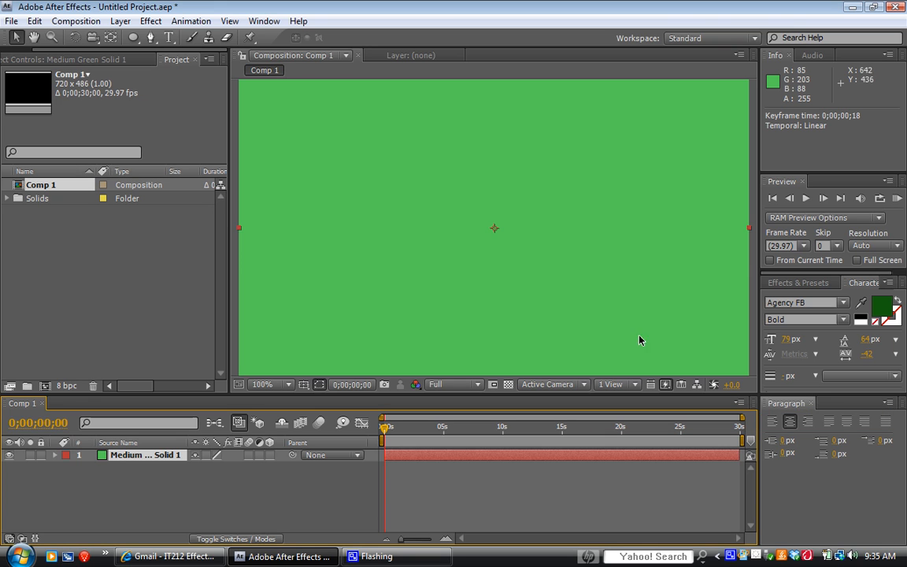
Draw a circular mask about 223 px across on the green solid and move it to the middle of the frame
{"action": "left_click", "coordinate": [135, 40]}
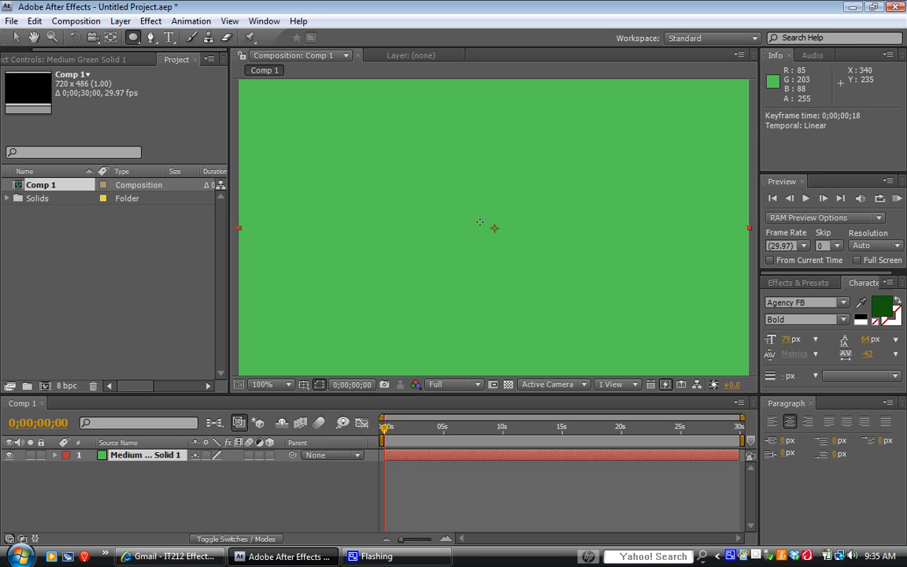
{"action": "left_click_drag", "start_coordinate": [404, 178], "coordinate": [561, 337]}
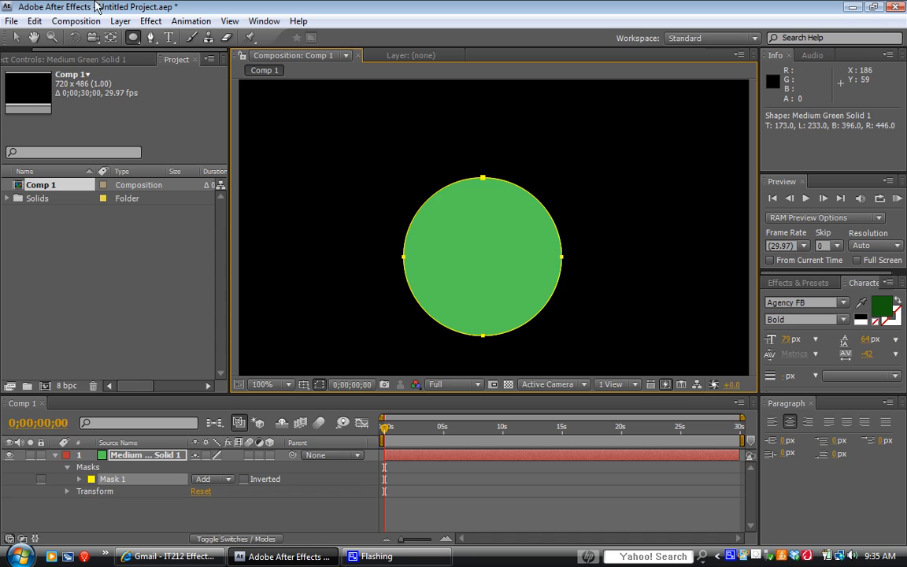
{"action": "left_click", "coordinate": [16, 37]}
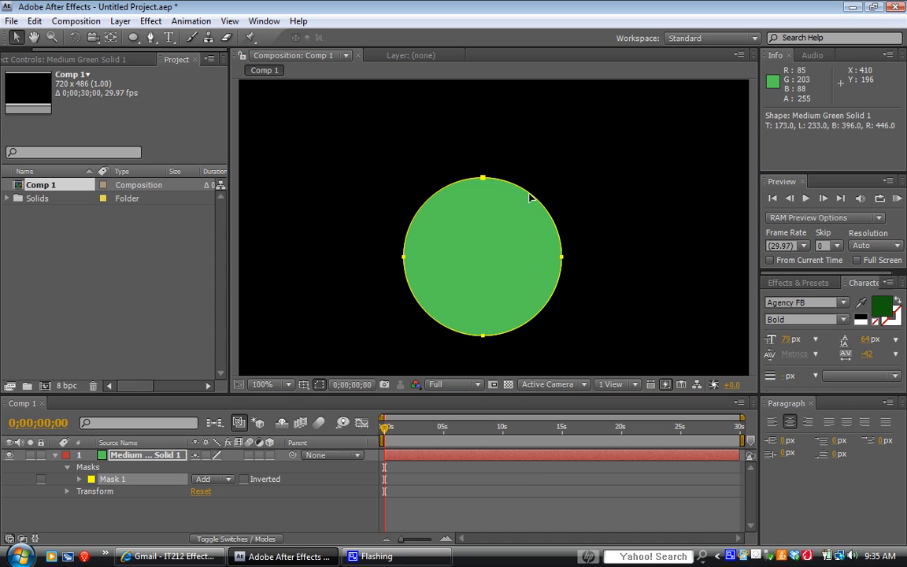
{"action": "left_click_drag", "start_coordinate": [527, 197], "coordinate": [529, 167]}
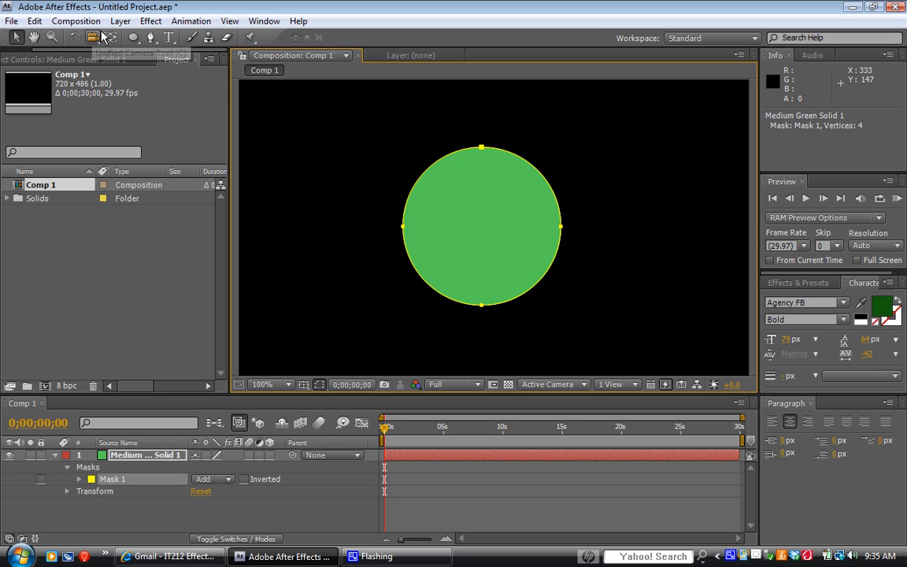
Collapse the masked green solid's properties and duplicate the layer
{"action": "left_click", "coordinate": [56, 459]}
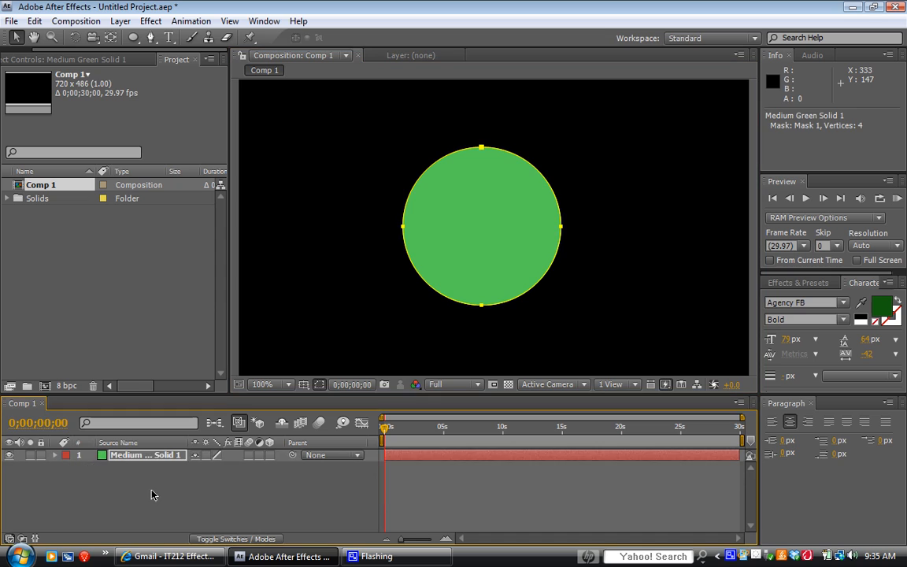
{"action": "left_click", "coordinate": [150, 476]}
{"action": "left_click", "coordinate": [161, 455]}
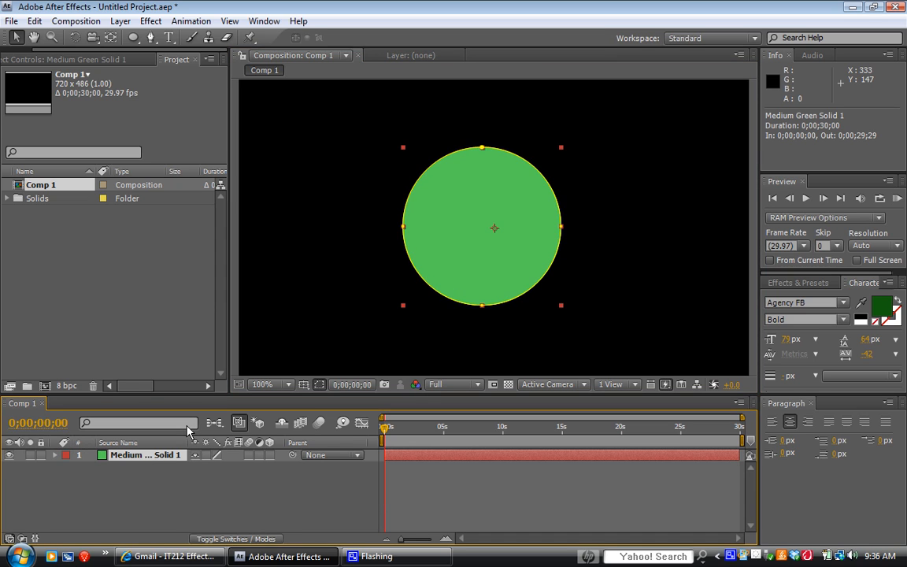
{"action": "key", "text": "ctrl+d"}
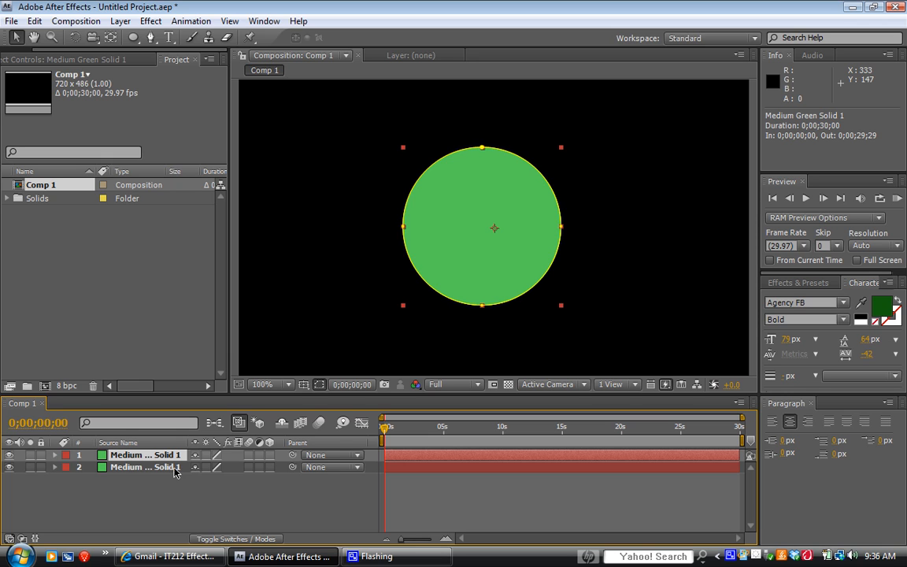
Apply Hue/Saturation to the upper circle layer with Master Saturation 61 and Master Lightness -40
{"action": "left_click", "coordinate": [118, 21]}
{"action": "mouse_move", "coordinate": [149, 23]}
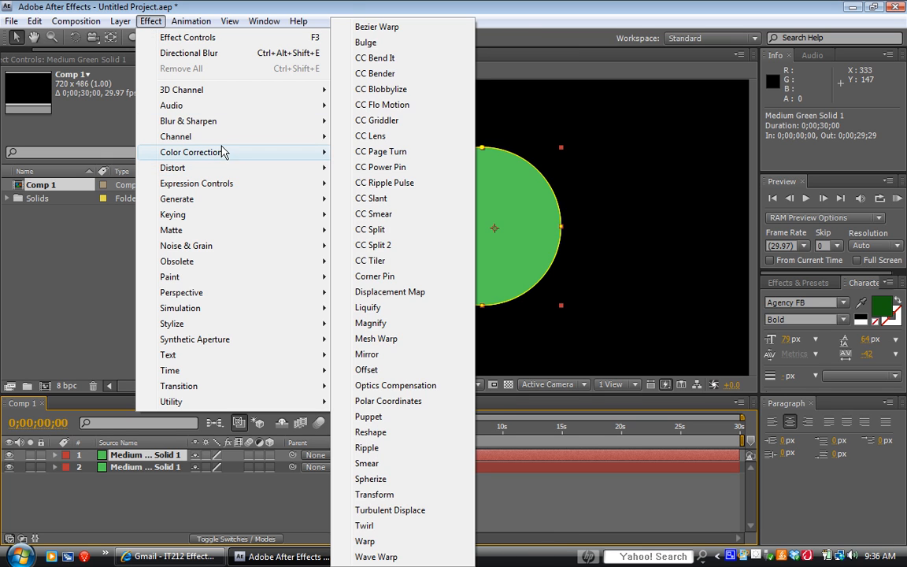
{"action": "mouse_move", "coordinate": [223, 160]}
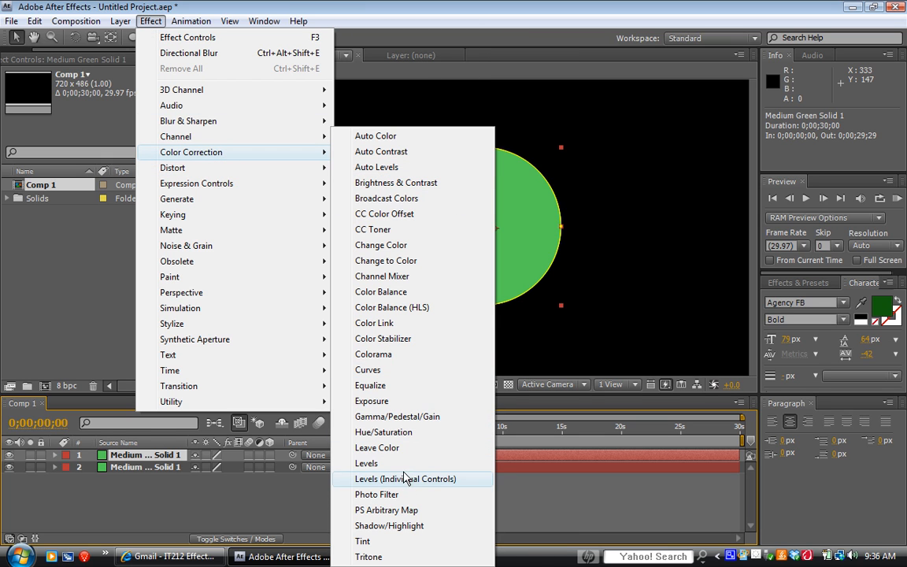
{"action": "left_click", "coordinate": [383, 433]}
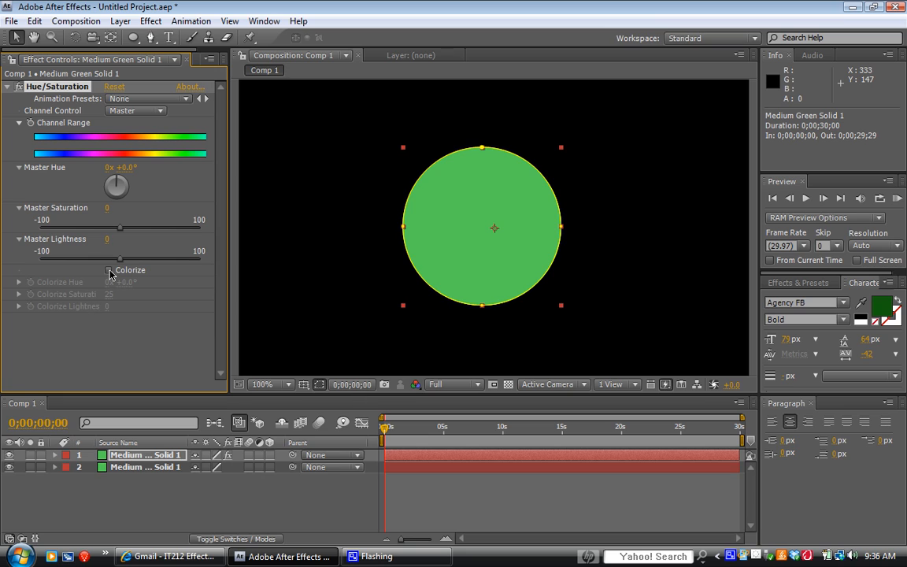
{"action": "left_click_drag", "start_coordinate": [121, 263], "coordinate": [97, 273]}
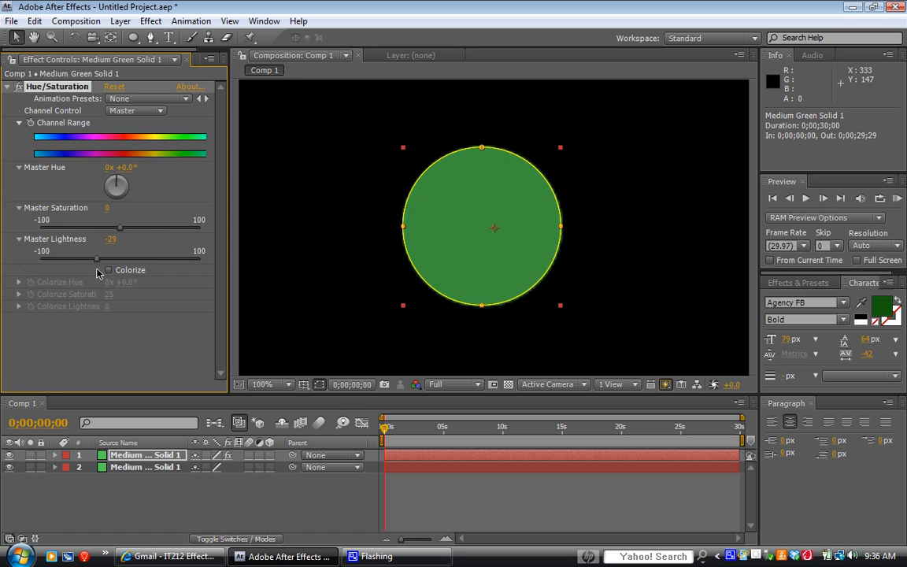
{"action": "left_click_drag", "start_coordinate": [118, 231], "coordinate": [169, 227]}
{"action": "left_click_drag", "start_coordinate": [97, 259], "coordinate": [89, 269]}
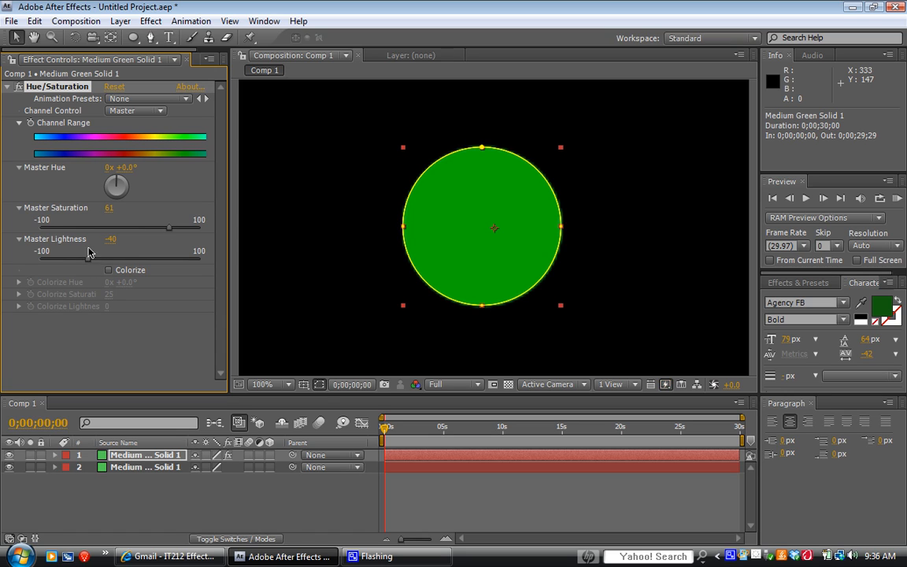
{"action": "left_click", "coordinate": [7, 88]}
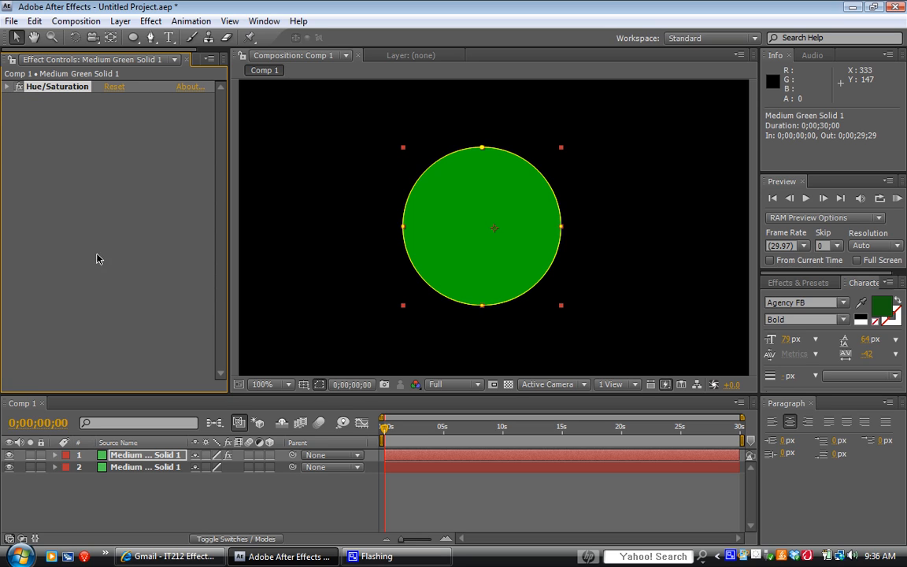
Shrink the upper circle by setting its Mask Expansion to -18 pixels
{"action": "left_click", "coordinate": [144, 459]}
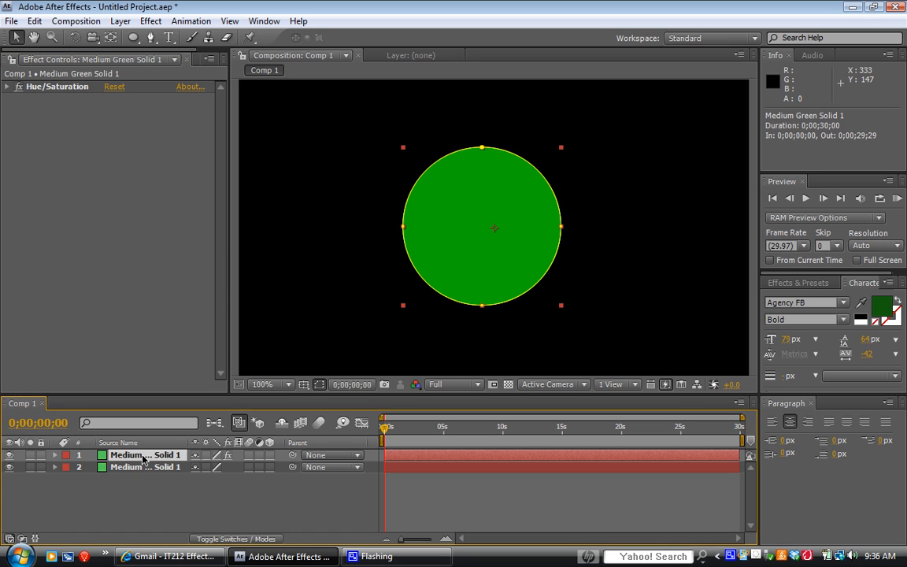
{"action": "key", "text": "m"}
{"action": "key", "text": "m"}
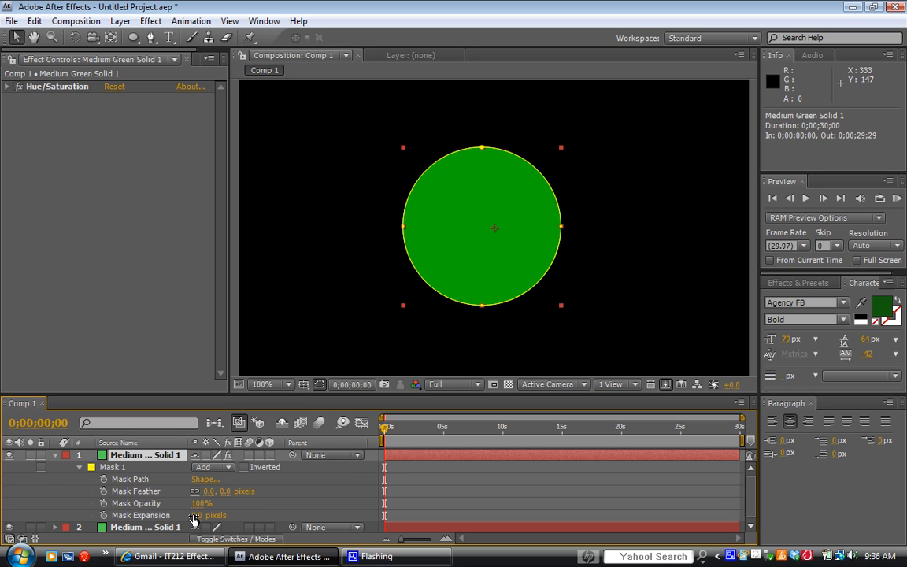
{"action": "left_click_drag", "start_coordinate": [195, 518], "coordinate": [186, 520]}
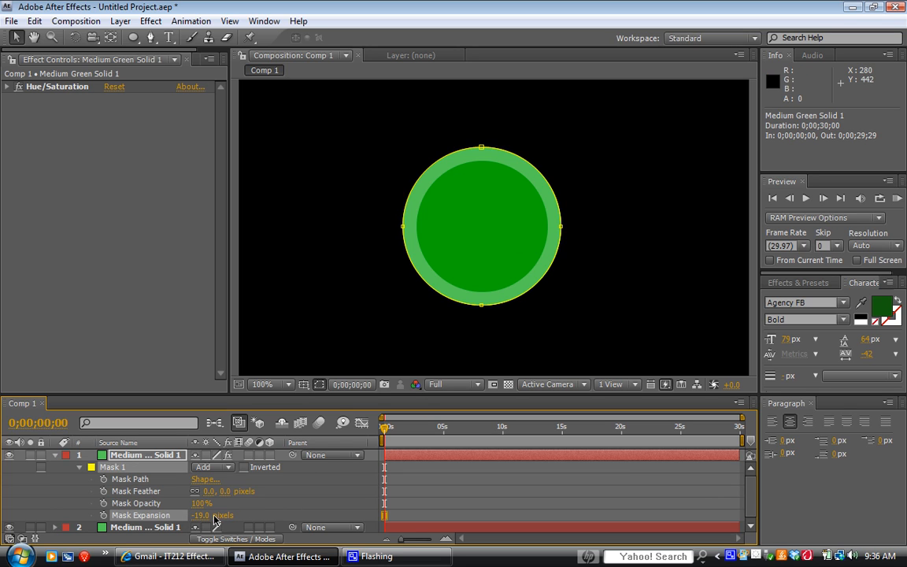
{"action": "left_click_drag", "start_coordinate": [209, 517], "coordinate": [206, 517]}
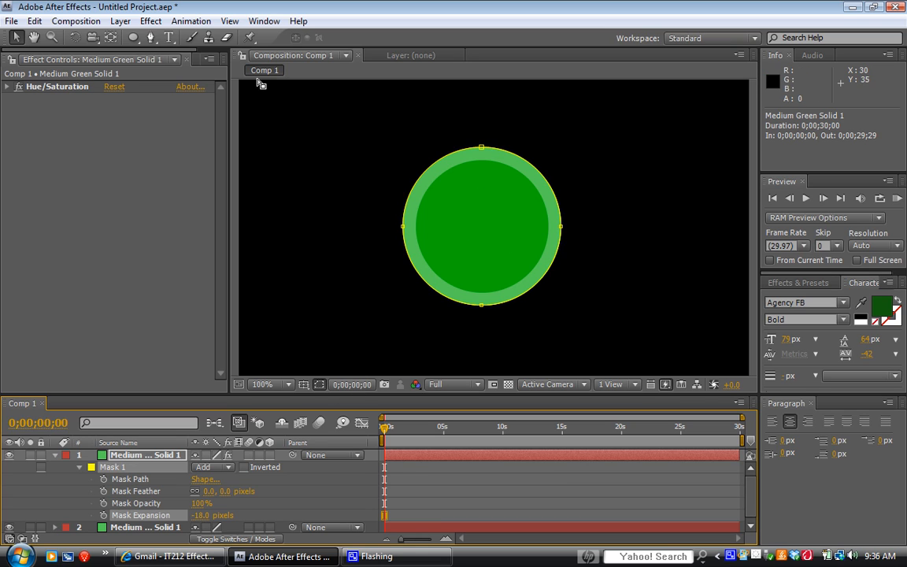
Add the text "$14.99" in bold Agency FB and centre it inside the circles, then collapse the solid layer's properties and deselect everything
{"action": "left_click", "coordinate": [168, 37]}
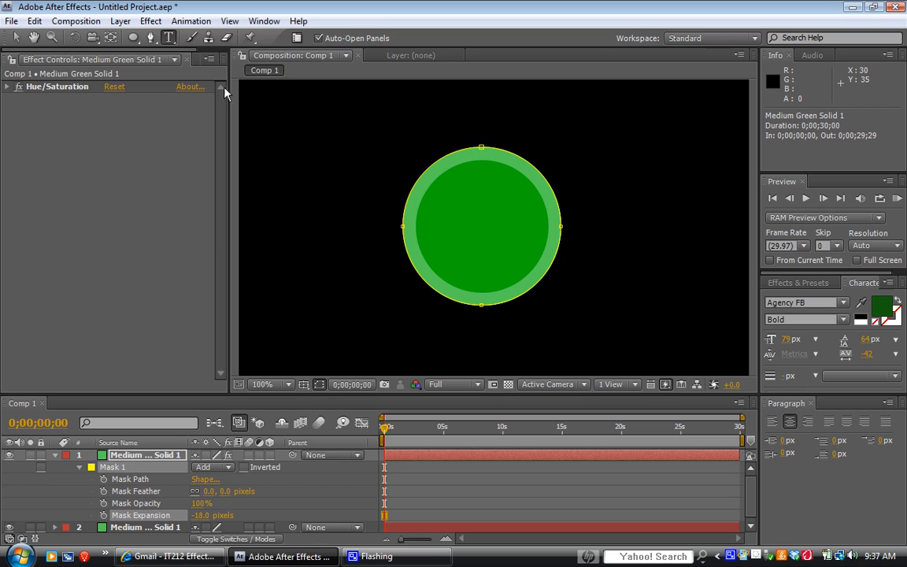
{"action": "left_click", "coordinate": [427, 228]}
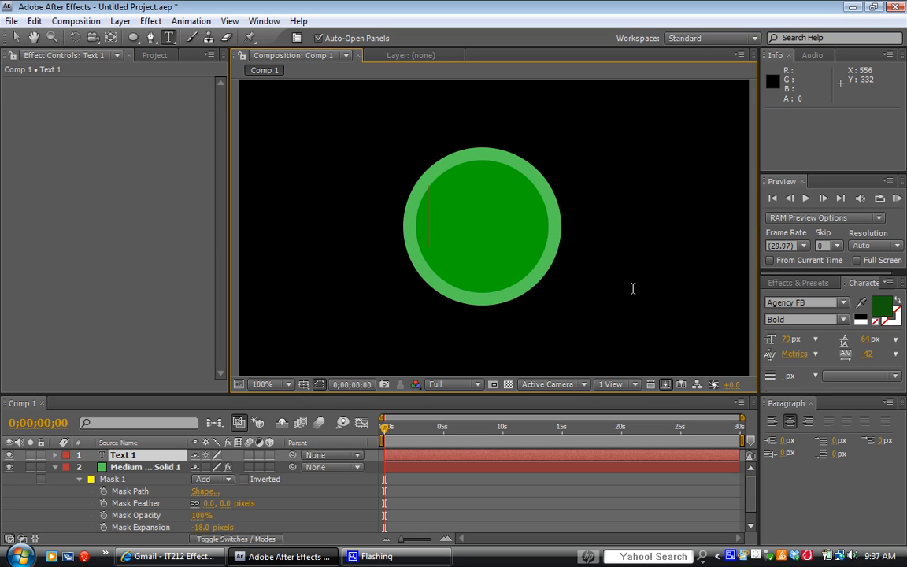
{"action": "type", "text": "$1"}
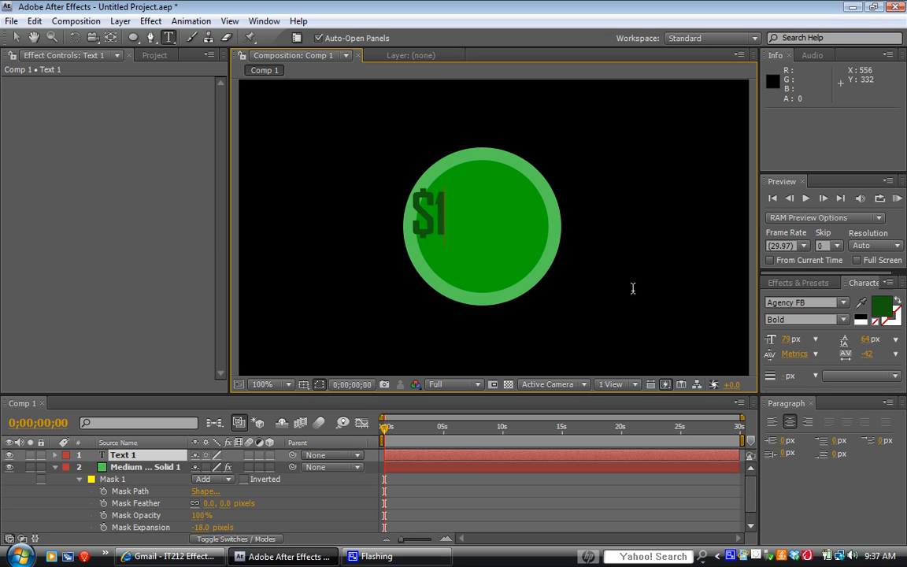
{"action": "type", "text": "4.99"}
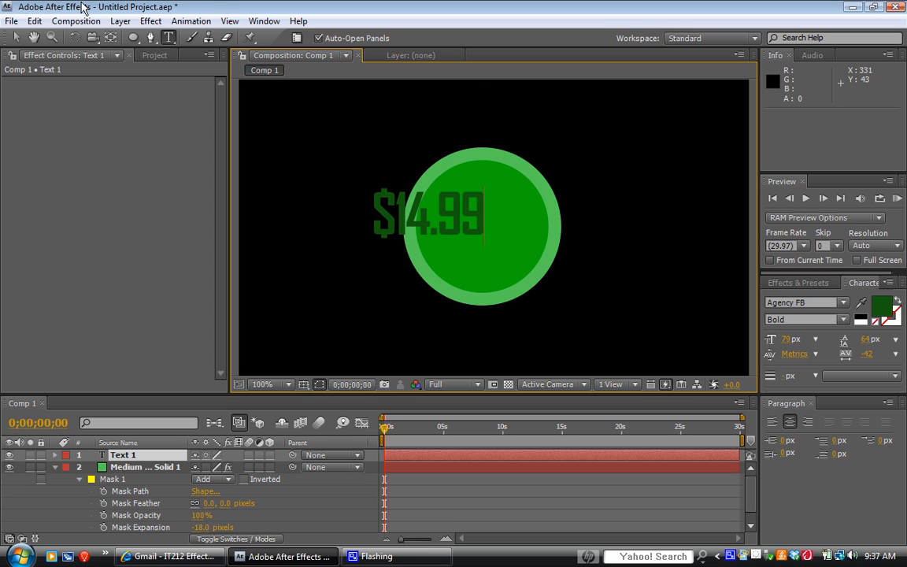
{"action": "left_click", "coordinate": [17, 40]}
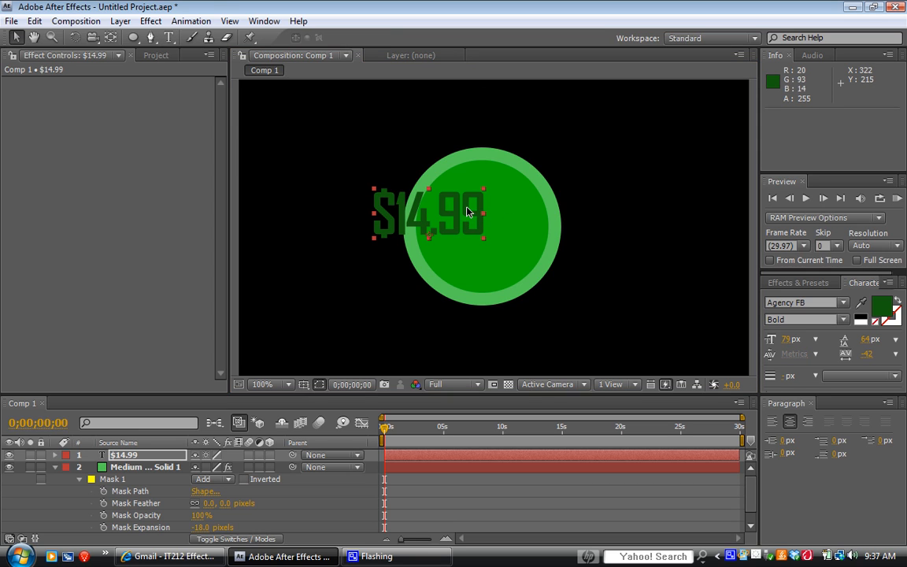
{"action": "left_click_drag", "start_coordinate": [463, 212], "coordinate": [521, 224]}
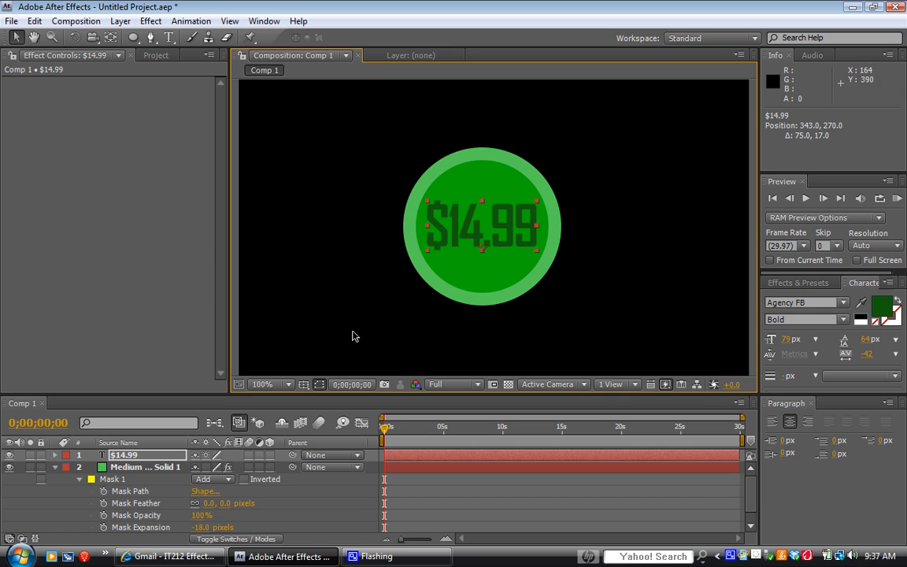
{"action": "left_click", "coordinate": [55, 468]}
{"action": "left_click", "coordinate": [131, 505]}
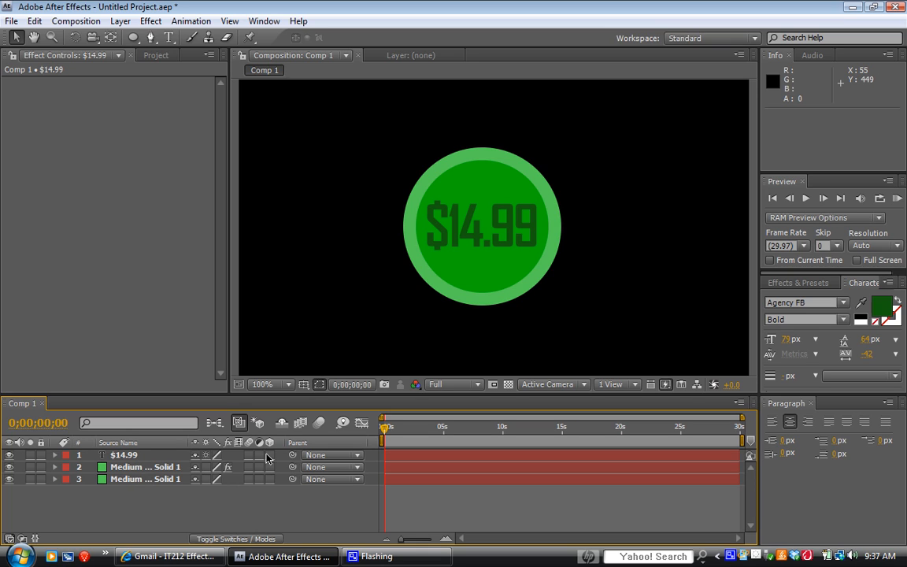
Make the text and both solid layers 3D, and add a camera with the default settings
{"action": "left_click_drag", "start_coordinate": [270, 455], "coordinate": [270, 479]}
{"action": "left_click", "coordinate": [119, 21]}
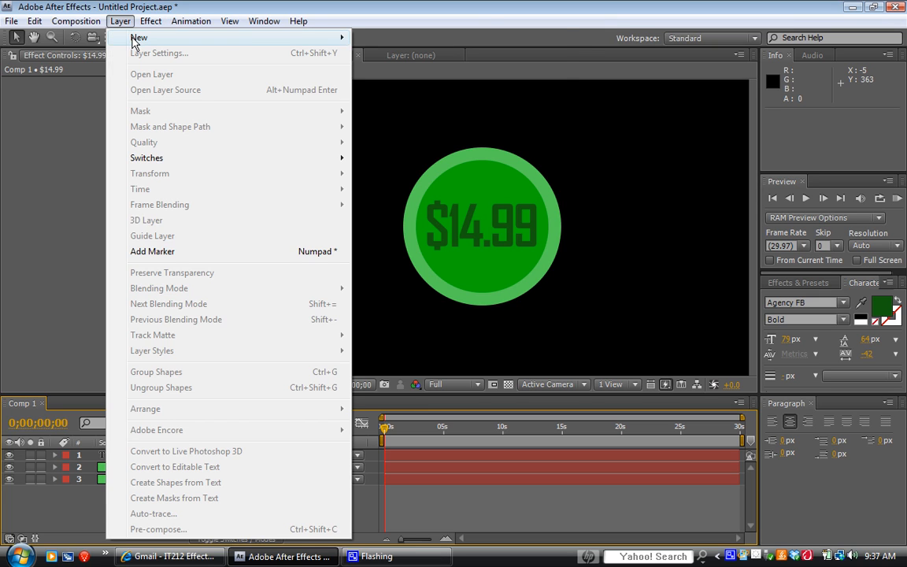
{"action": "mouse_move", "coordinate": [134, 39]}
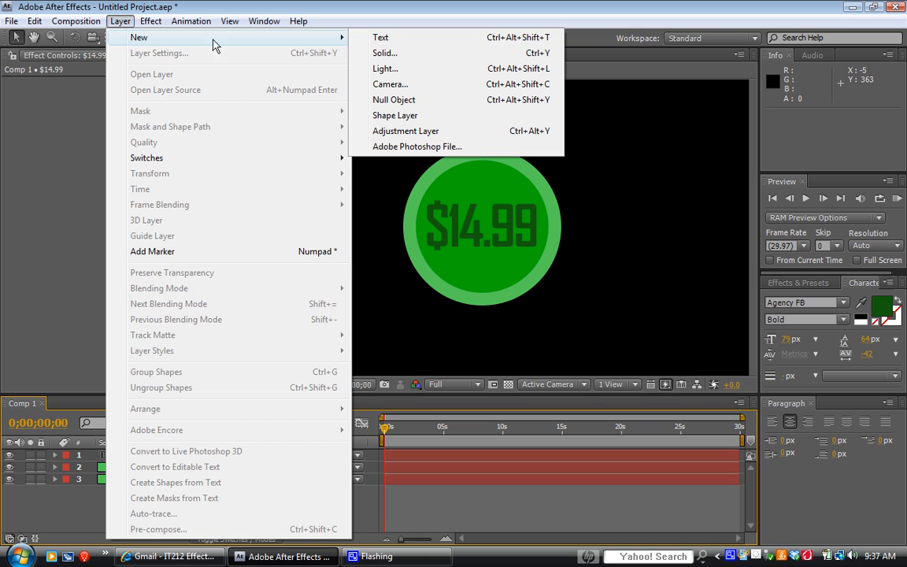
{"action": "left_click", "coordinate": [411, 85]}
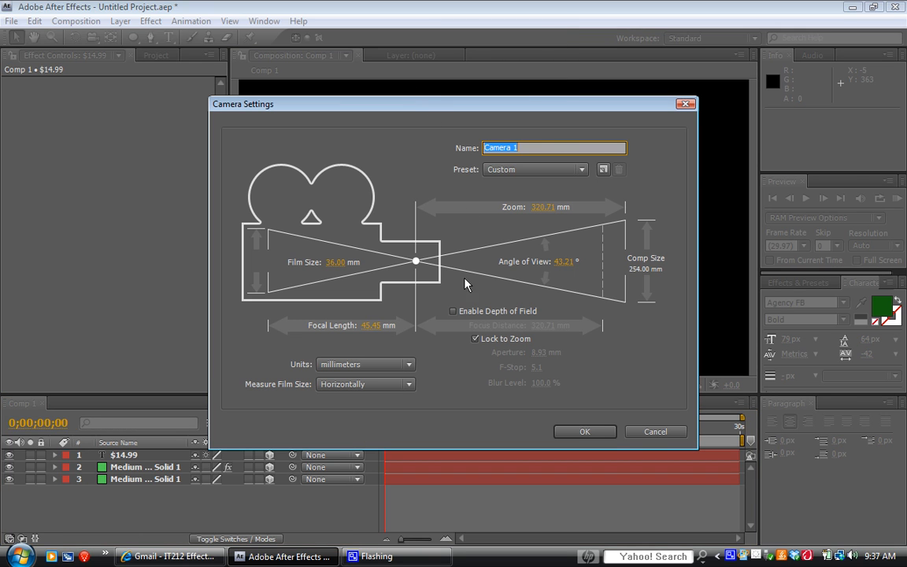
{"action": "left_click", "coordinate": [604, 438]}
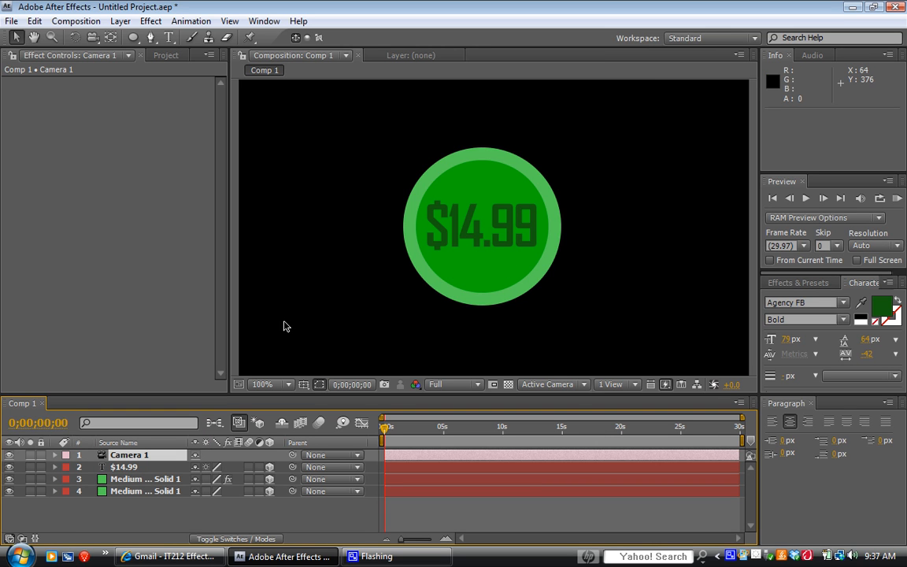
Set the camera's Point of Interest to 360, 256, 0 and its Y orientation to 359°, undoing the trial Position change
{"action": "left_click", "coordinate": [55, 456]}
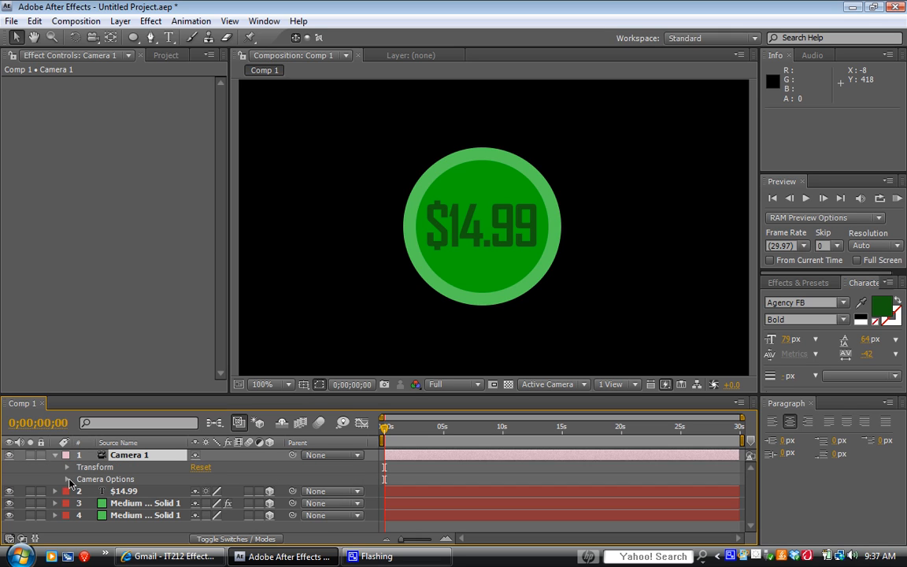
{"action": "left_click", "coordinate": [66, 469]}
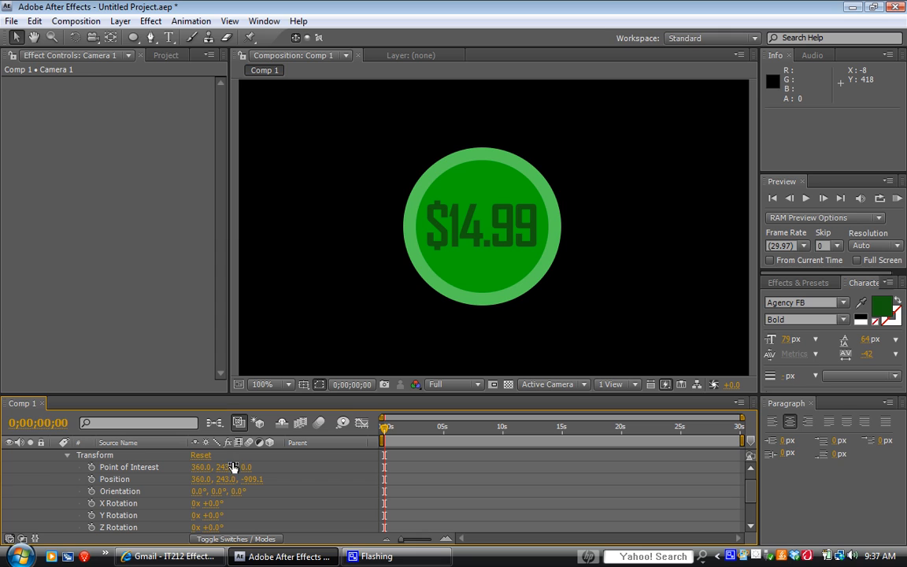
{"action": "left_click_drag", "start_coordinate": [226, 468], "coordinate": [255, 437]}
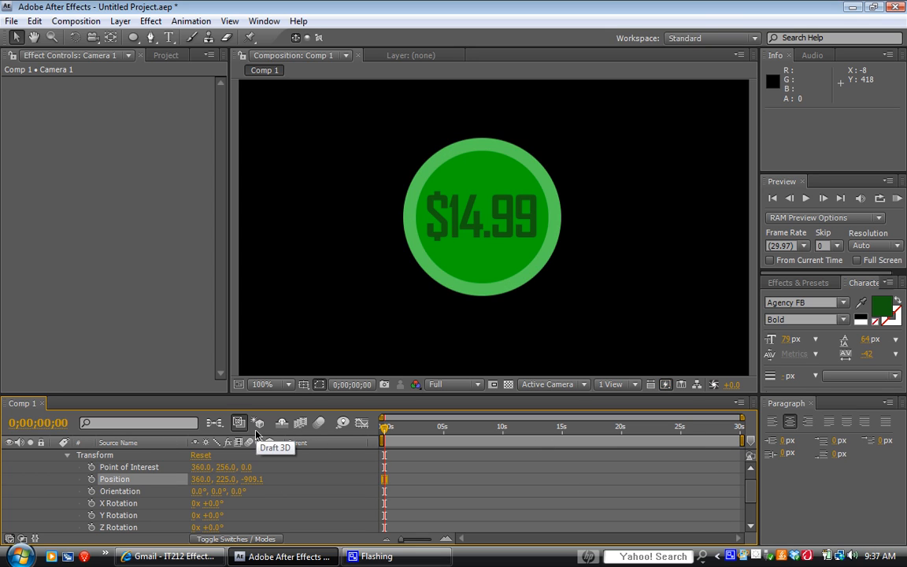
{"action": "key", "text": "ctrl+z"}
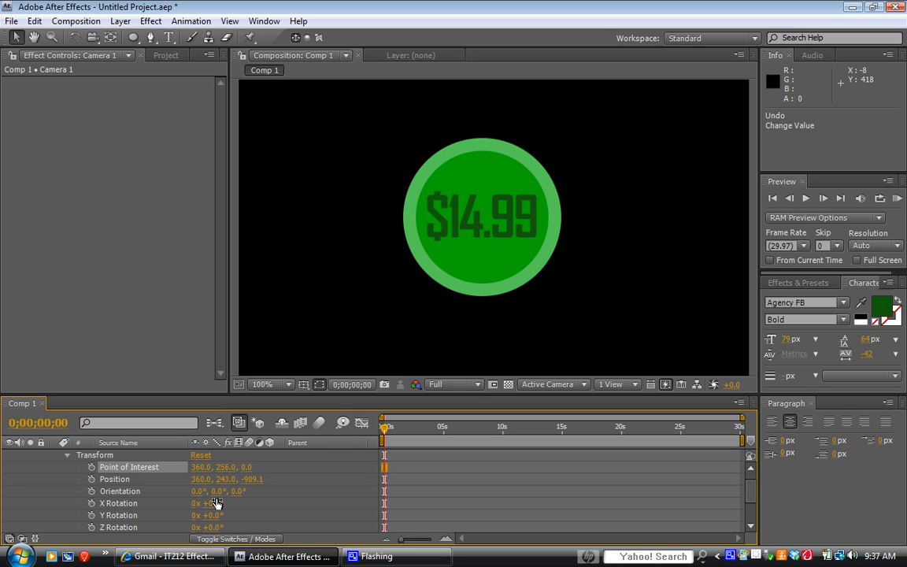
{"action": "left_click_drag", "start_coordinate": [218, 491], "coordinate": [170, 540]}
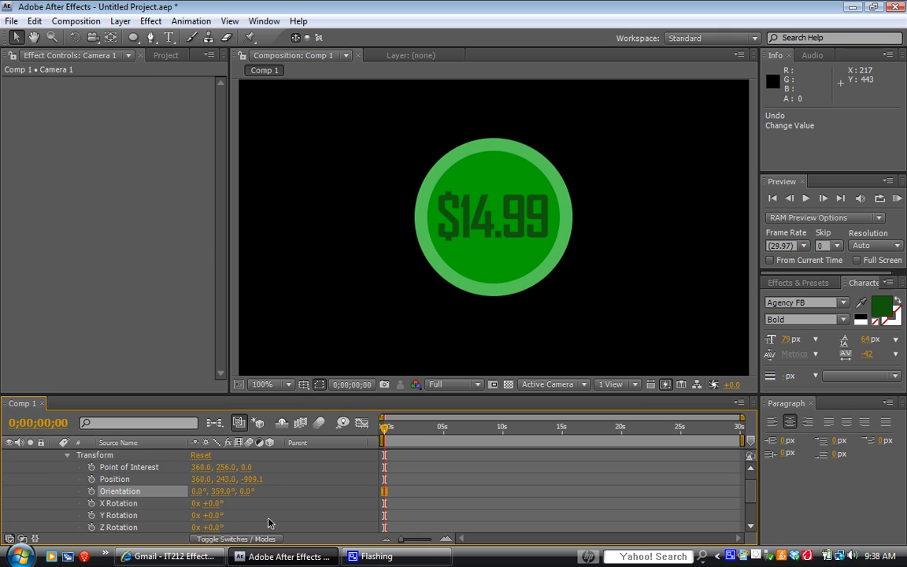
Split the composition viewer into two horizontal views, with the Active Camera view at 50% magnification
{"action": "left_click", "coordinate": [605, 261]}
{"action": "scroll", "coordinate": [603, 263], "scroll_direction": "down", "scroll_amount": 1}
{"action": "left_click_drag", "start_coordinate": [595, 275], "coordinate": [583, 266]}
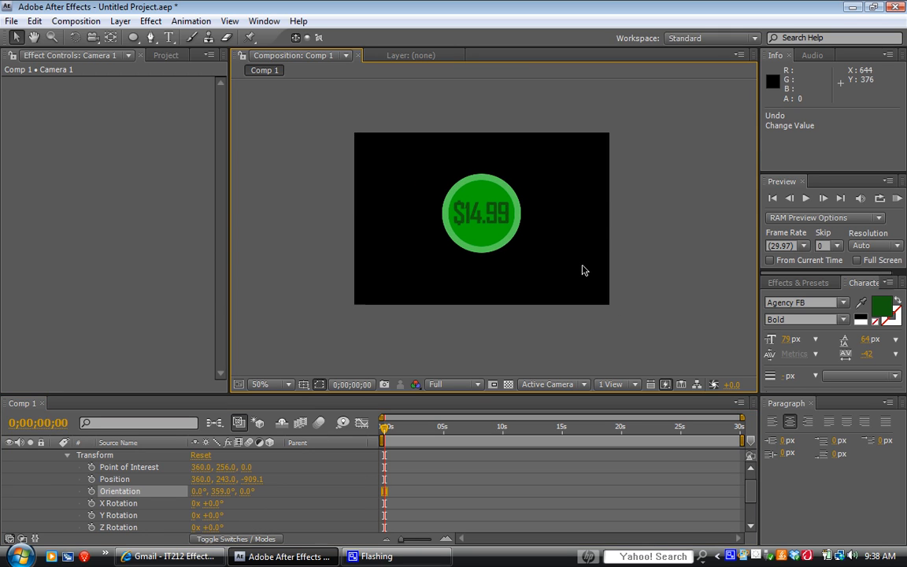
{"action": "left_click", "coordinate": [636, 385]}
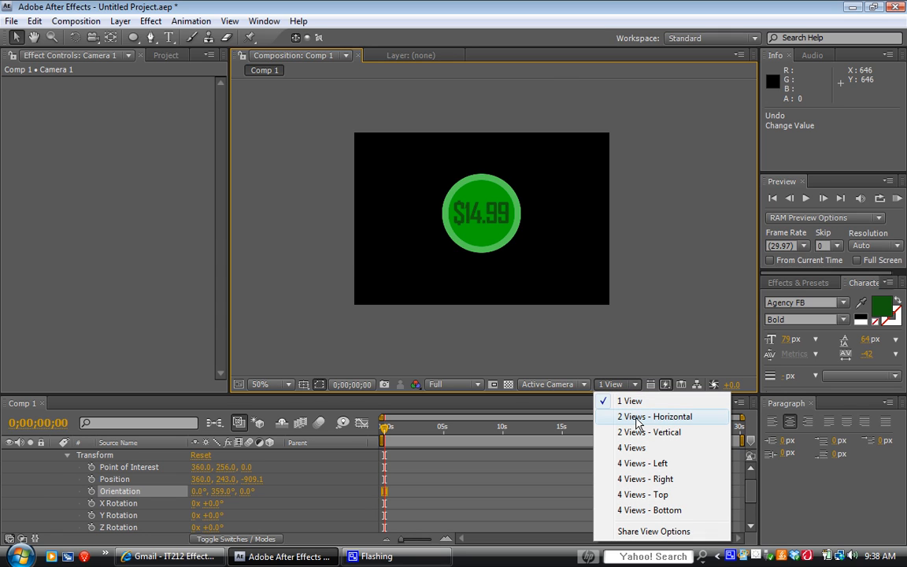
{"action": "left_click", "coordinate": [637, 423]}
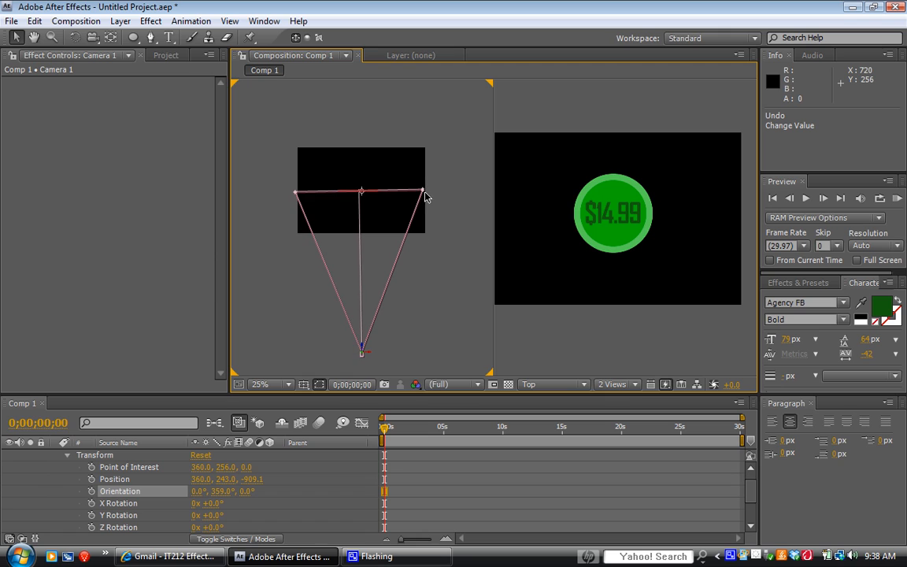
{"action": "left_click", "coordinate": [535, 222]}
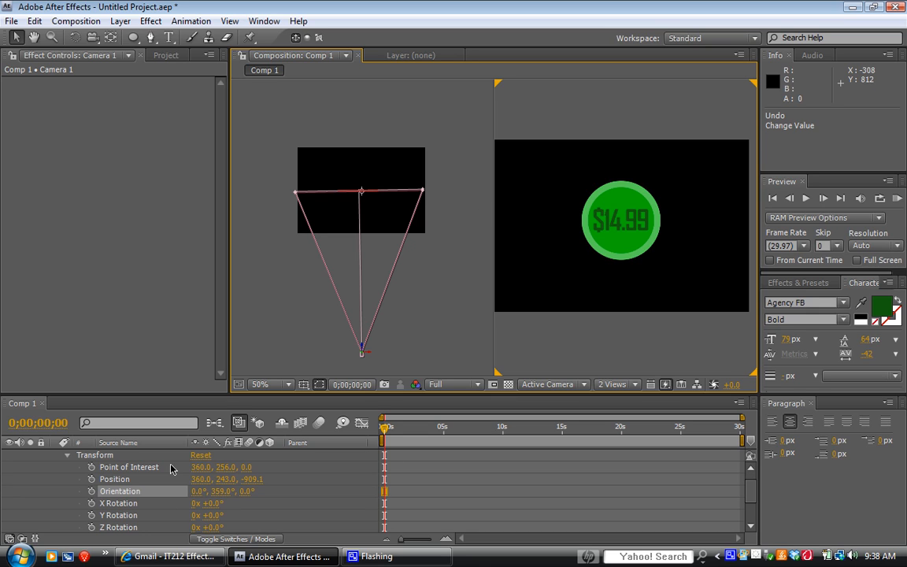
Start keyframing the camera's Point of Interest, Position and Orientation at 0;00;00;00
{"action": "left_click", "coordinate": [91, 468]}
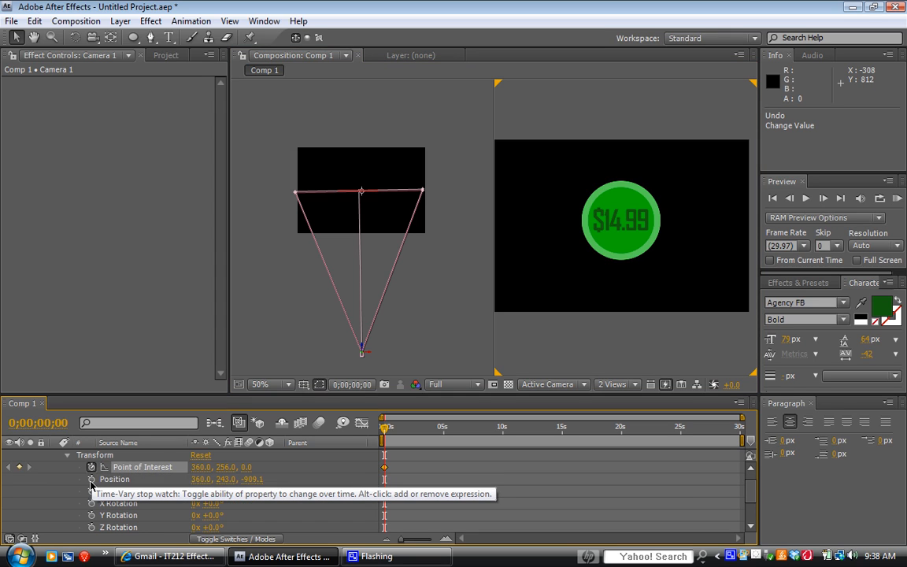
{"action": "left_click", "coordinate": [91, 479]}
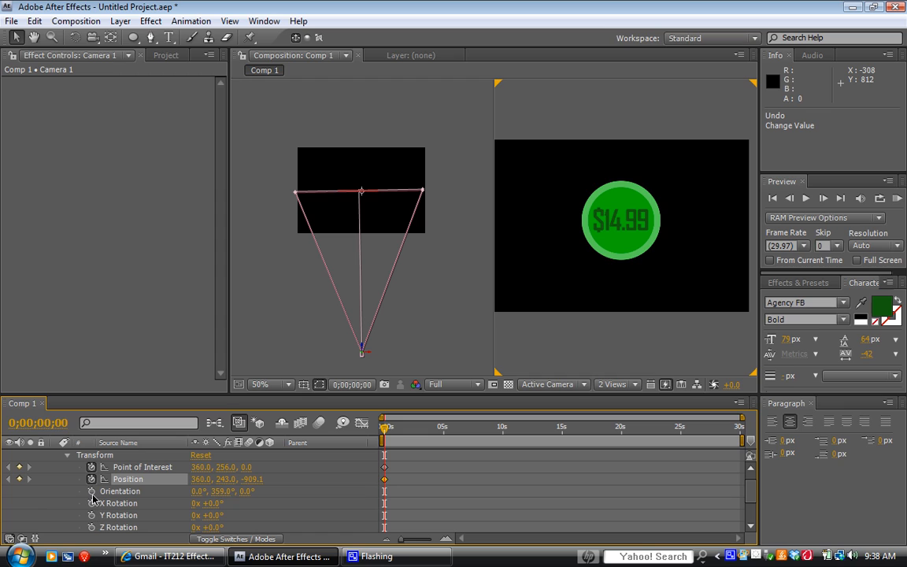
{"action": "left_click", "coordinate": [92, 492]}
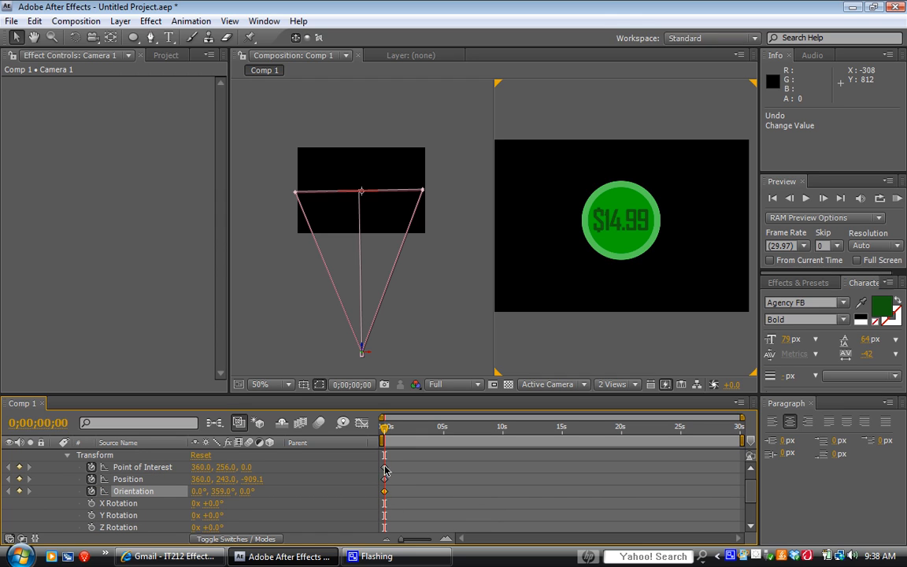
At 0;00;01;10, keyframe the camera's Position at 839.8, 249.8, -436.7 and Point of Interest at -84.2, 262.8, 433.4
{"action": "left_click_drag", "start_coordinate": [401, 540], "coordinate": [429, 546]}
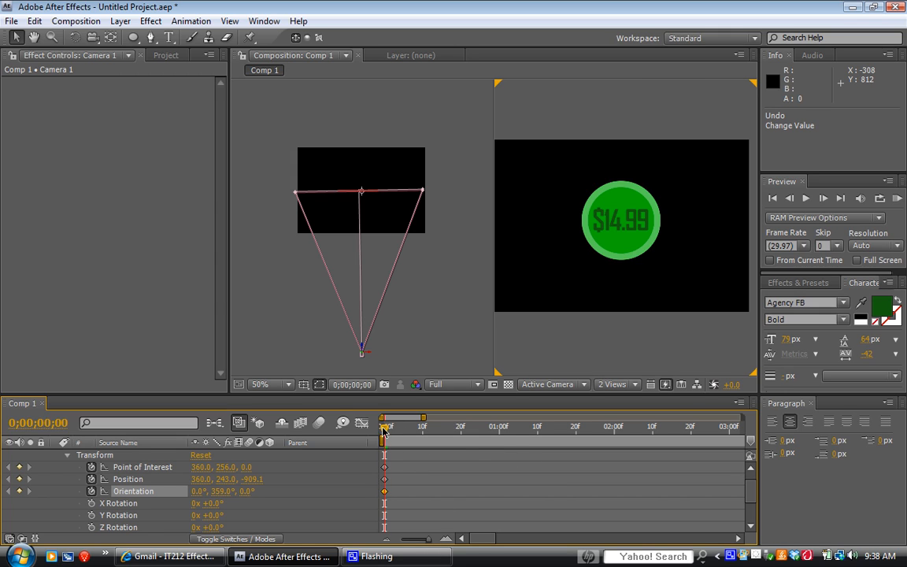
{"action": "left_click_drag", "start_coordinate": [384, 431], "coordinate": [538, 455]}
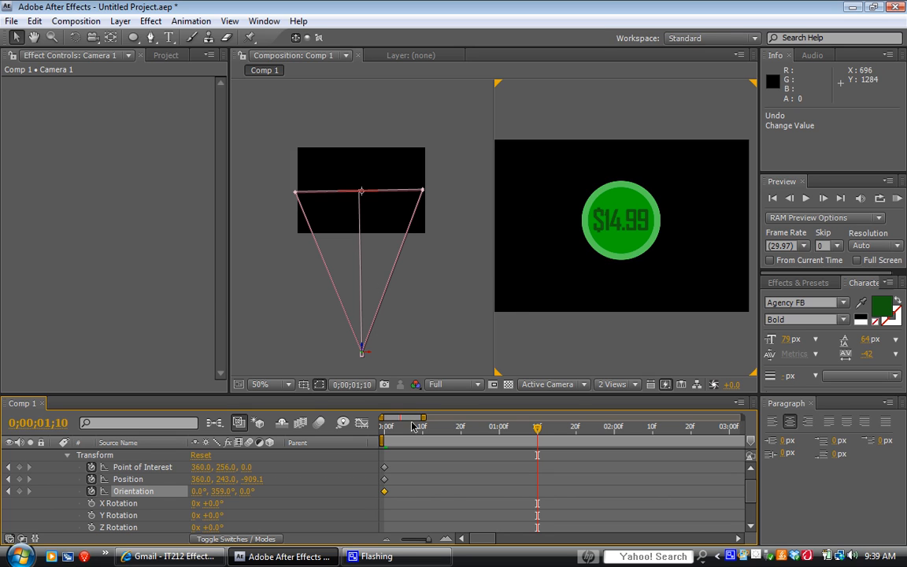
{"action": "left_click_drag", "start_coordinate": [373, 355], "coordinate": [448, 267]}
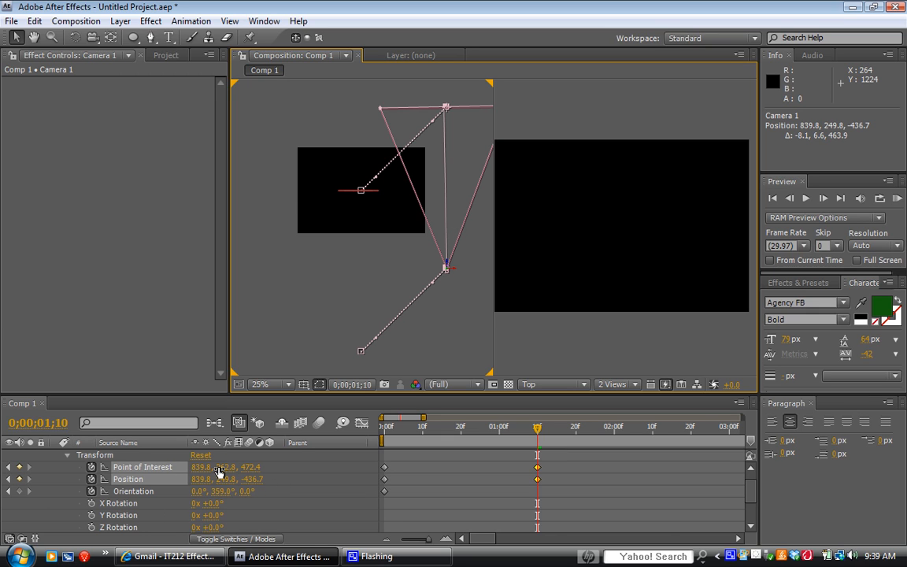
{"action": "left_click_drag", "start_coordinate": [223, 469], "coordinate": [10, 477]}
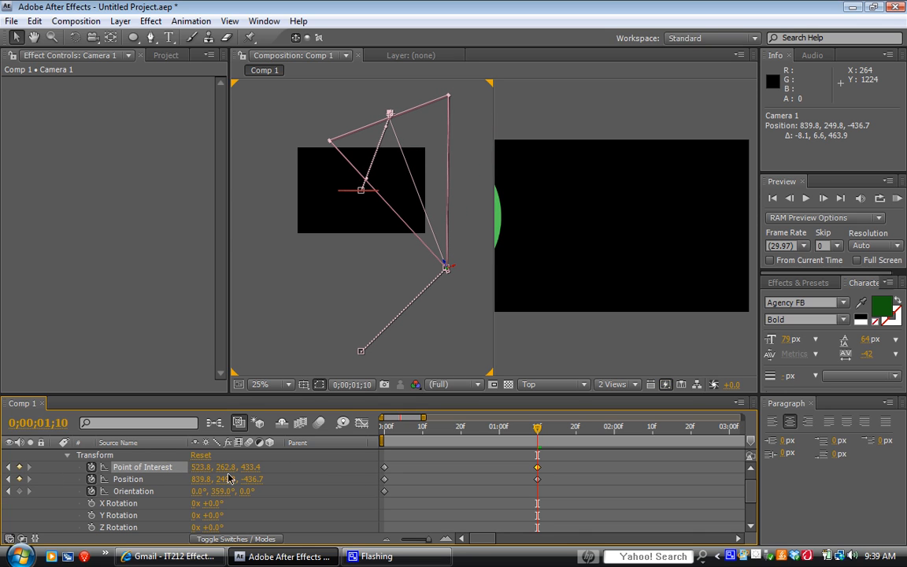
{"action": "left_click_drag", "start_coordinate": [201, 469], "coordinate": [4, 479]}
{"action": "left_click_drag", "start_coordinate": [201, 467], "coordinate": [18, 504]}
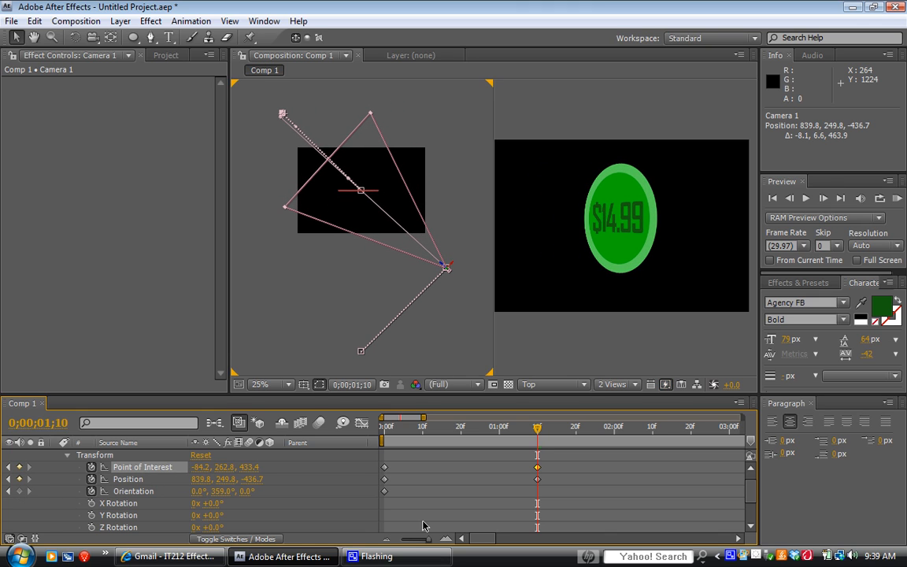
Return the current time to 0;00;00;00 and collapse the camera's properties
{"action": "left_click_drag", "start_coordinate": [536, 430], "coordinate": [344, 469]}
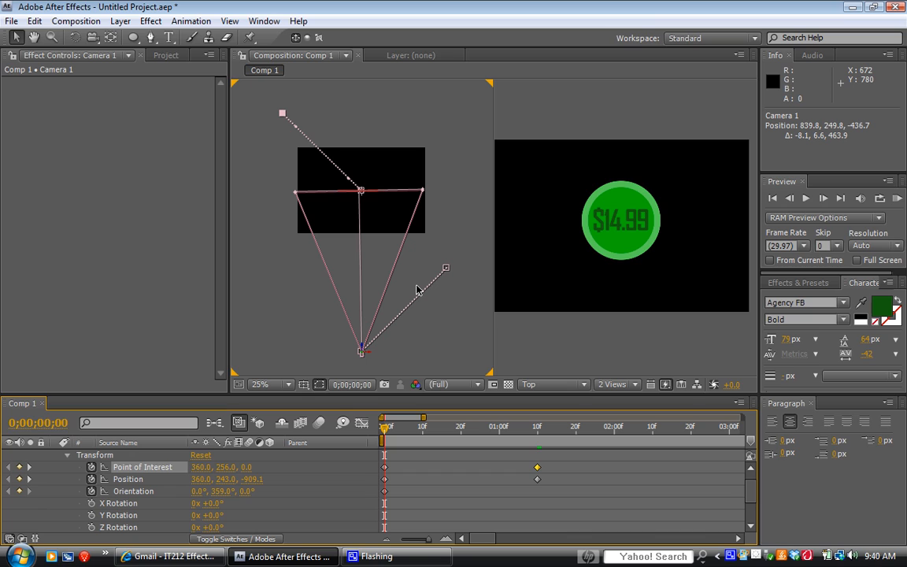
{"action": "left_click", "coordinate": [67, 457]}
{"action": "left_click", "coordinate": [55, 456]}
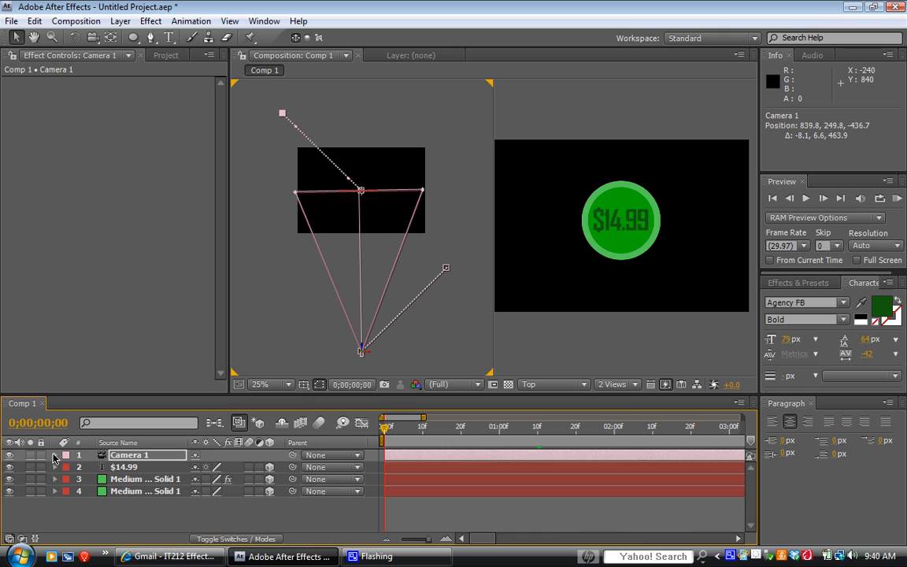
Separate the layers in depth by moving the text to Z -96 and the bottom circle to Z 96, scaling that circle to 110%
{"action": "left_click", "coordinate": [132, 468]}
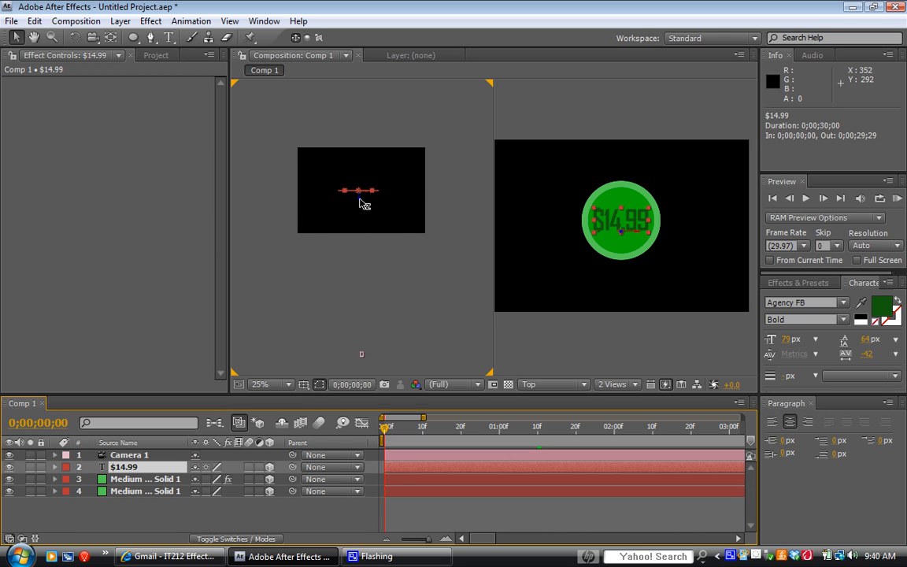
{"action": "mouse_move", "coordinate": [359, 202]}
{"action": "left_mouse_down"}
{"action": "mouse_move", "coordinate": [365, 181]}
{"action": "mouse_move", "coordinate": [365, 221]}
{"action": "left_mouse_up"}
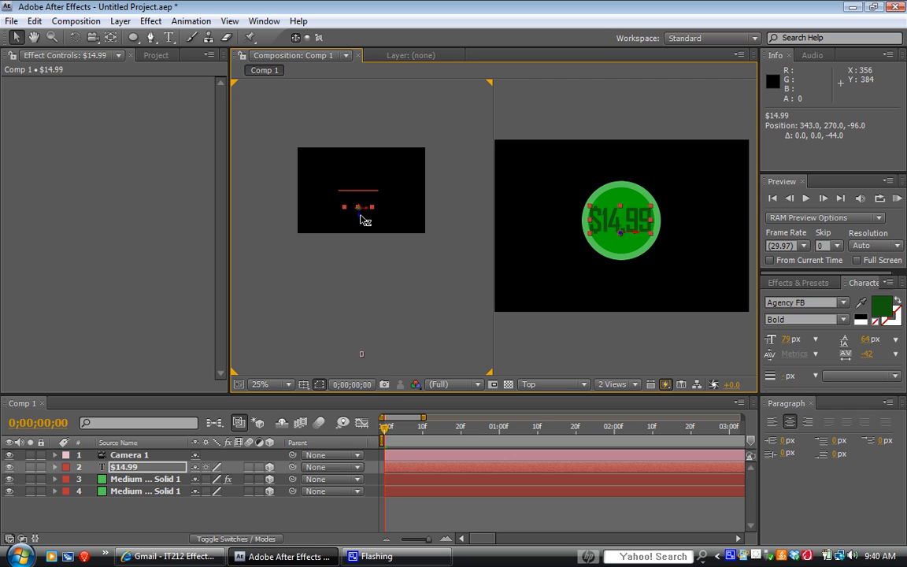
{"action": "left_click", "coordinate": [135, 491]}
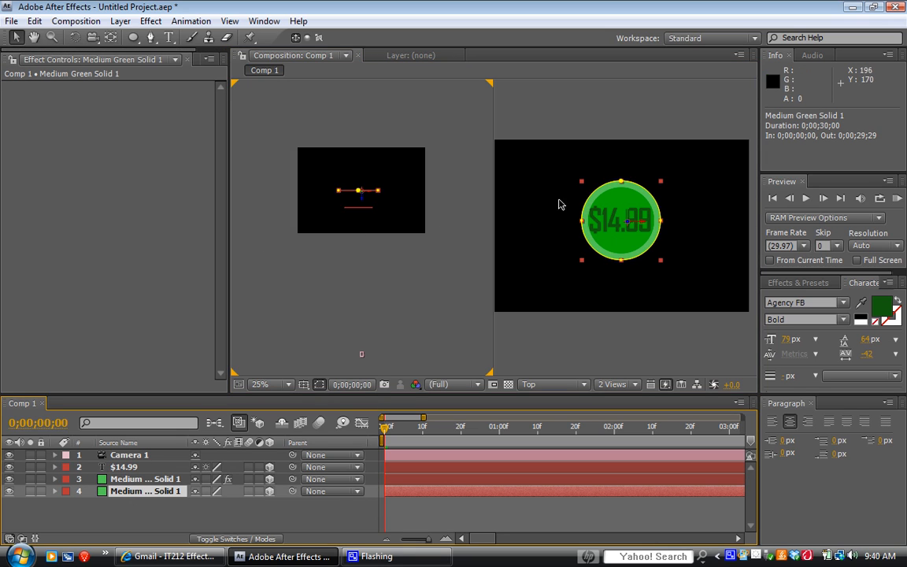
{"action": "left_click_drag", "start_coordinate": [361, 203], "coordinate": [365, 187]}
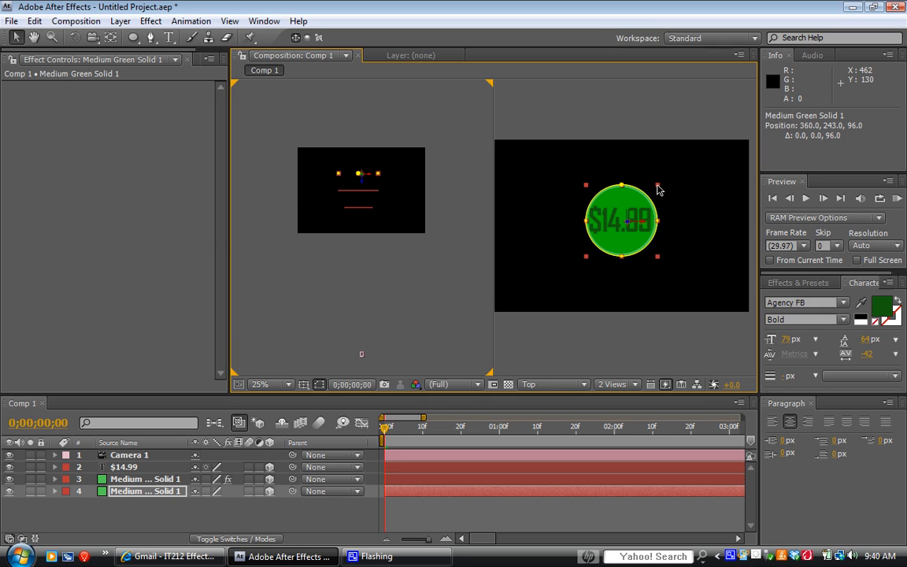
{"action": "left_click_drag", "start_coordinate": [659, 190], "coordinate": [663, 185]}
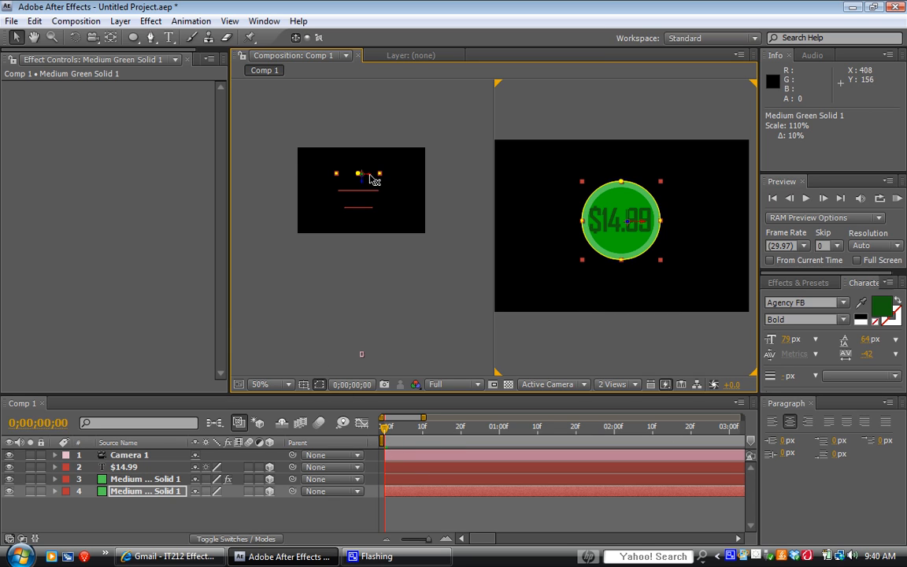
Examine the layers' depth spacing in the top view and scrub the camera move to 0;00;01;16 to check the parallax
{"action": "scroll", "coordinate": [349, 200], "scroll_direction": "up", "scroll_amount": 1}
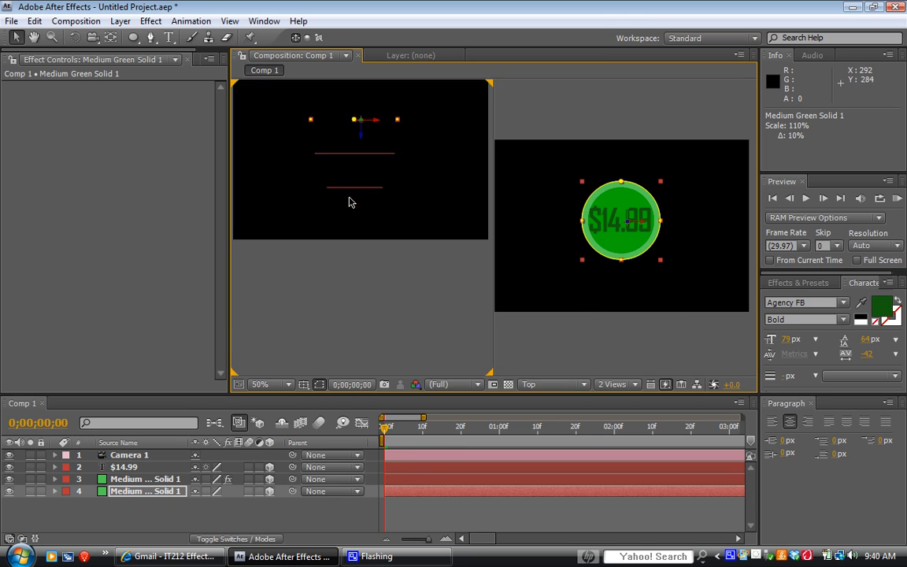
{"action": "left_click_drag", "start_coordinate": [361, 188], "coordinate": [373, 278]}
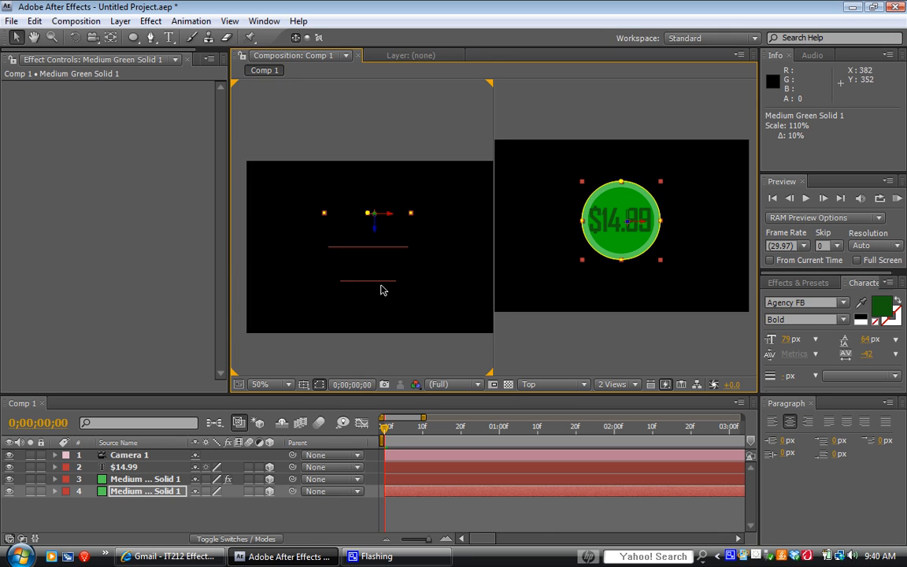
{"action": "left_click", "coordinate": [141, 513]}
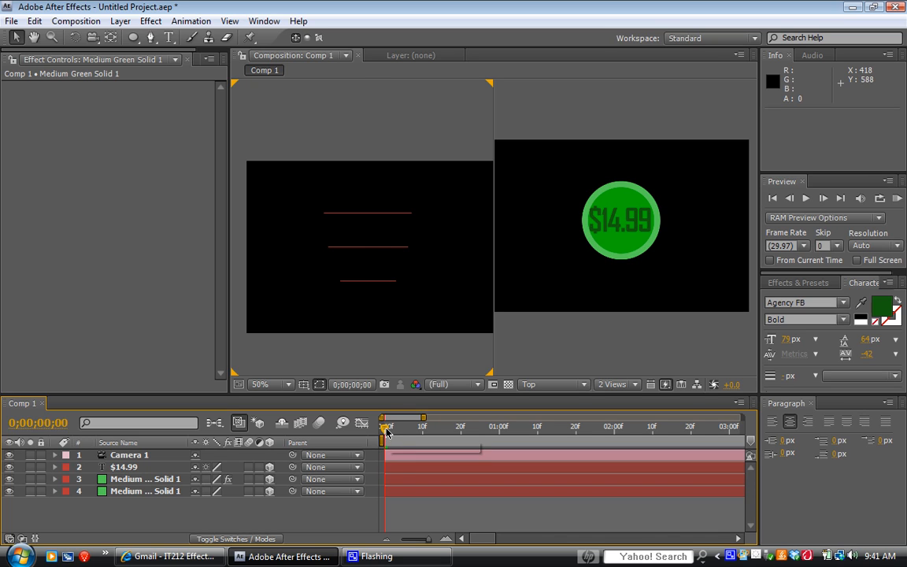
{"action": "left_click_drag", "start_coordinate": [385, 429], "coordinate": [343, 537]}
{"action": "left_click", "coordinate": [403, 248]}
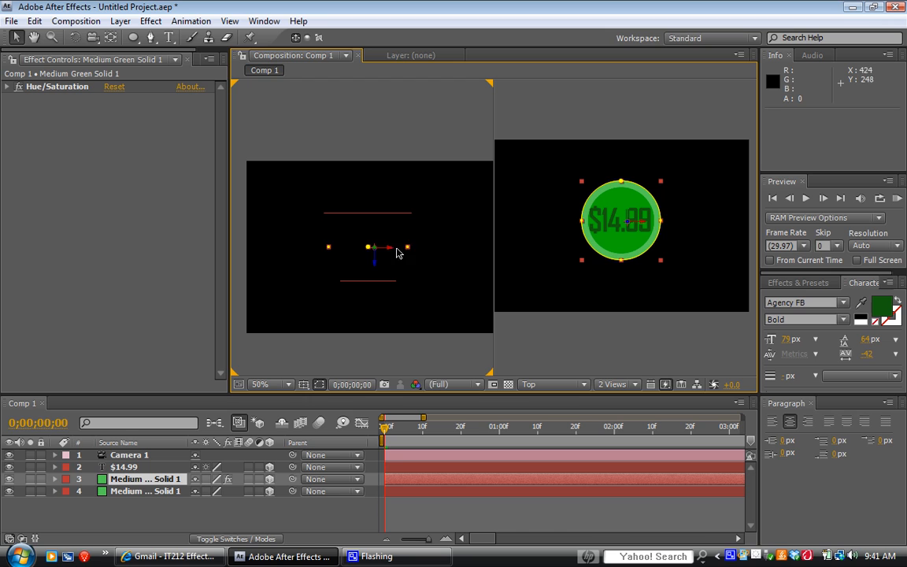
{"action": "left_click", "coordinate": [377, 213]}
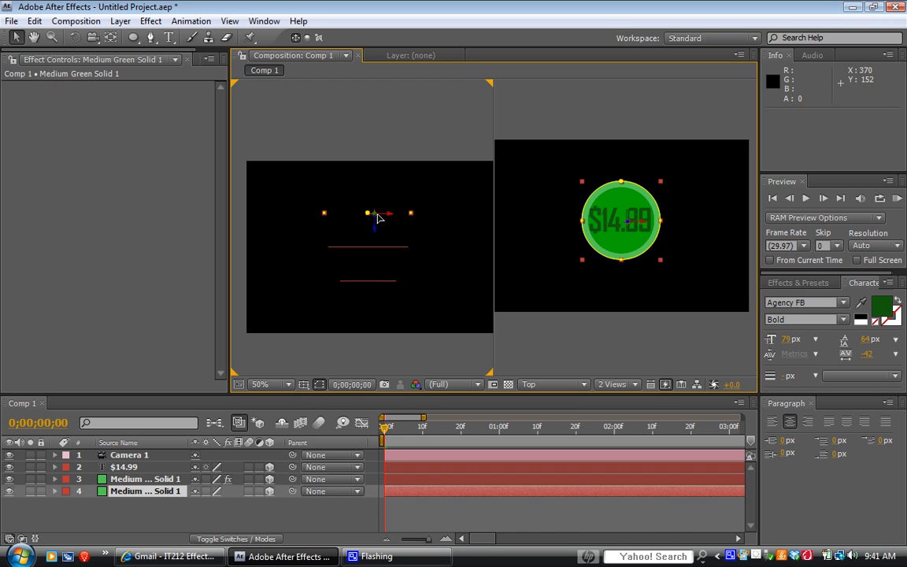
{"action": "left_click_drag", "start_coordinate": [388, 429], "coordinate": [557, 450]}
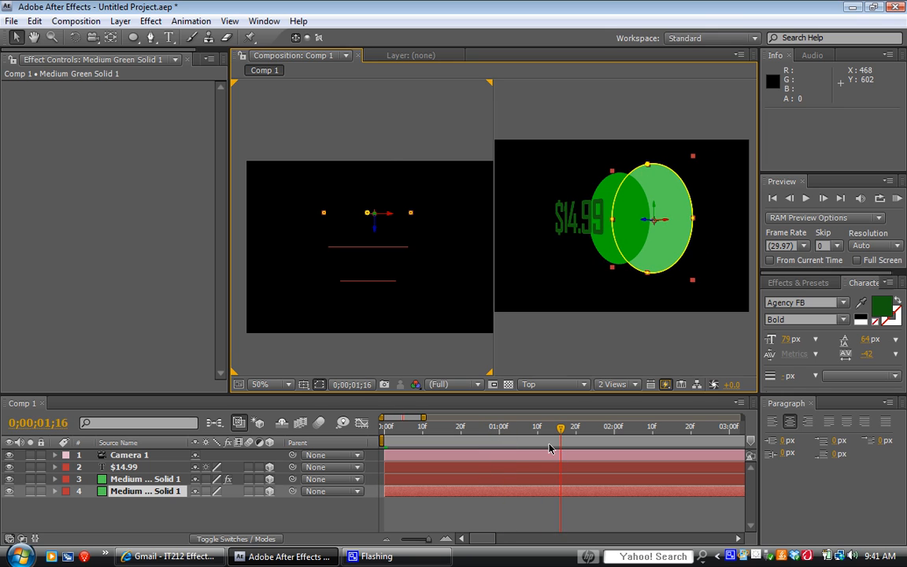
{"action": "left_click", "coordinate": [375, 230]}
{"action": "left_click", "coordinate": [375, 212]}
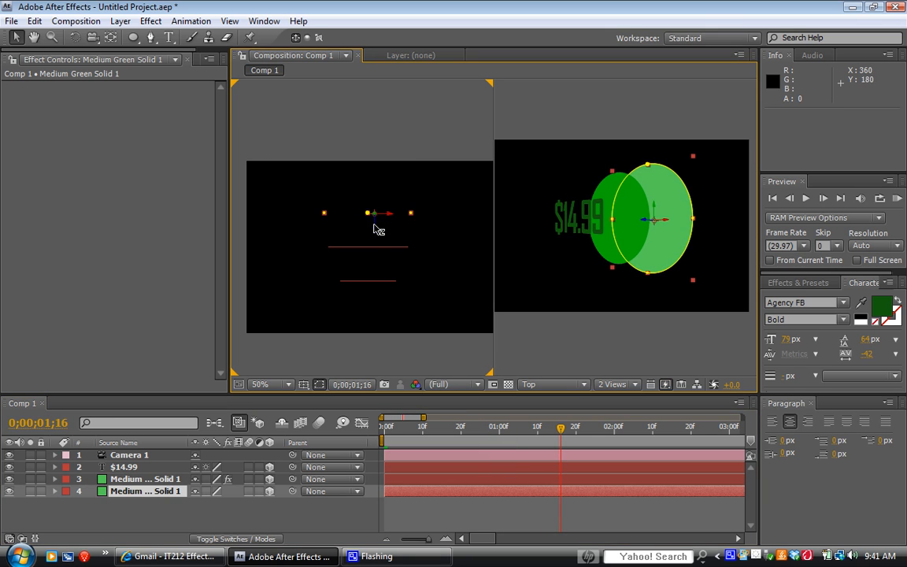
Spread the layers farther in depth: bottom circle to Z 206, price text to Z -156 and middle circle to Z -26
{"action": "left_click_drag", "start_coordinate": [375, 223], "coordinate": [378, 189]}
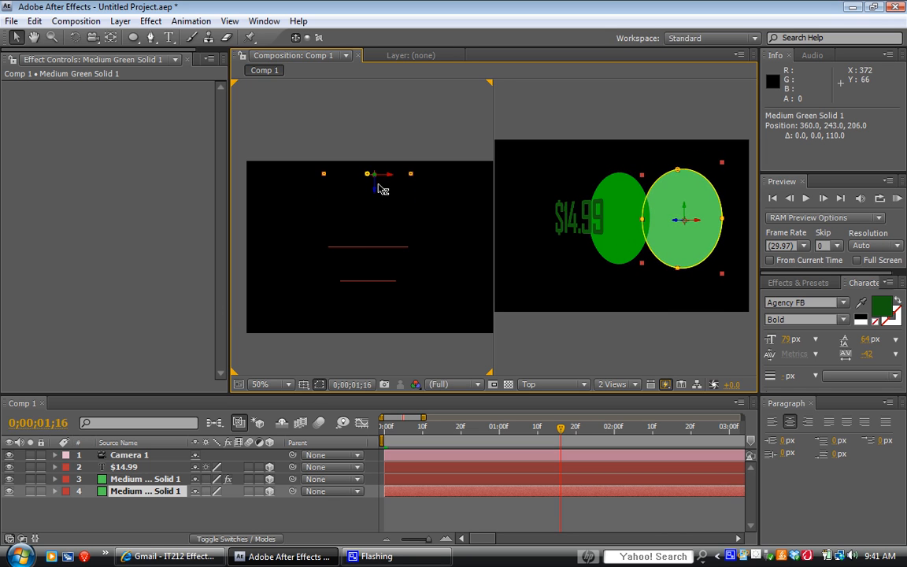
{"action": "left_click", "coordinate": [376, 284]}
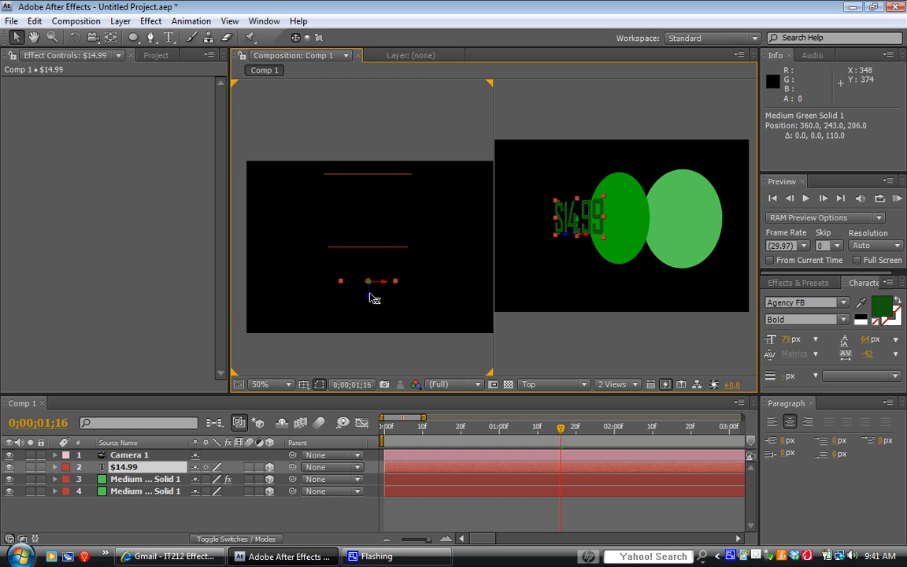
{"action": "left_click_drag", "start_coordinate": [373, 299], "coordinate": [377, 318]}
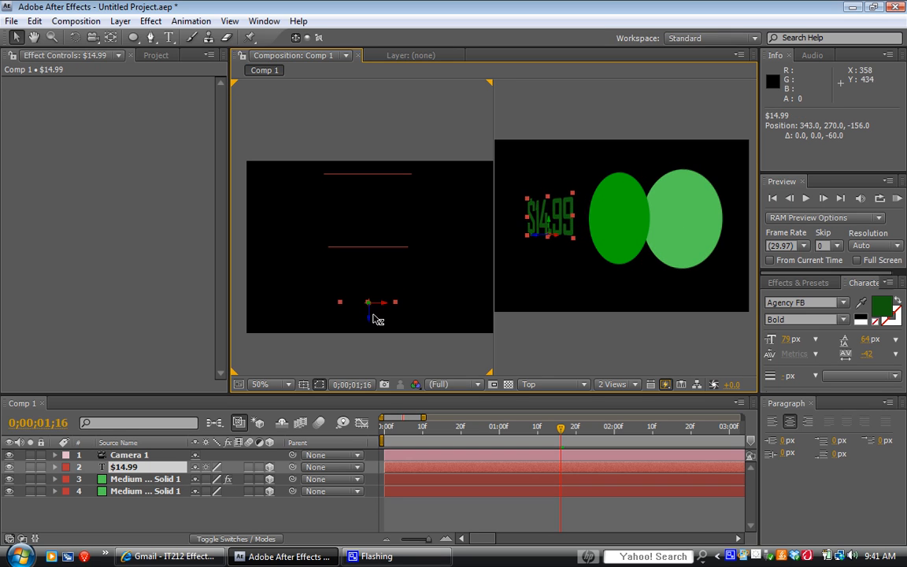
{"action": "key", "text": "Return"}
{"action": "left_click_drag", "start_coordinate": [377, 248], "coordinate": [379, 268]}
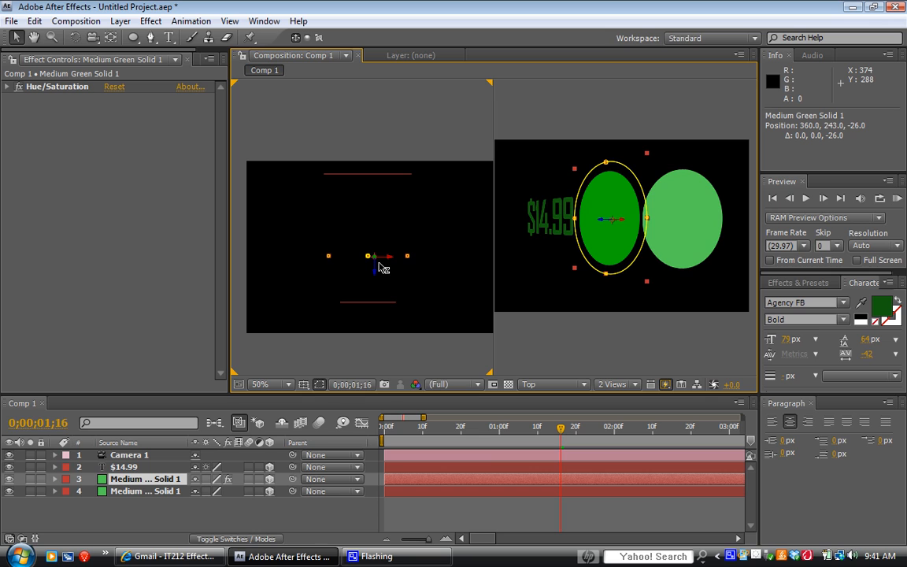
{"action": "key", "text": "Return"}
At 0;00;00;00, scale the middle circle to 91% and the bottom circle to 117% so an even light green ring surrounds it
{"action": "left_click_drag", "start_coordinate": [563, 432], "coordinate": [385, 429]}
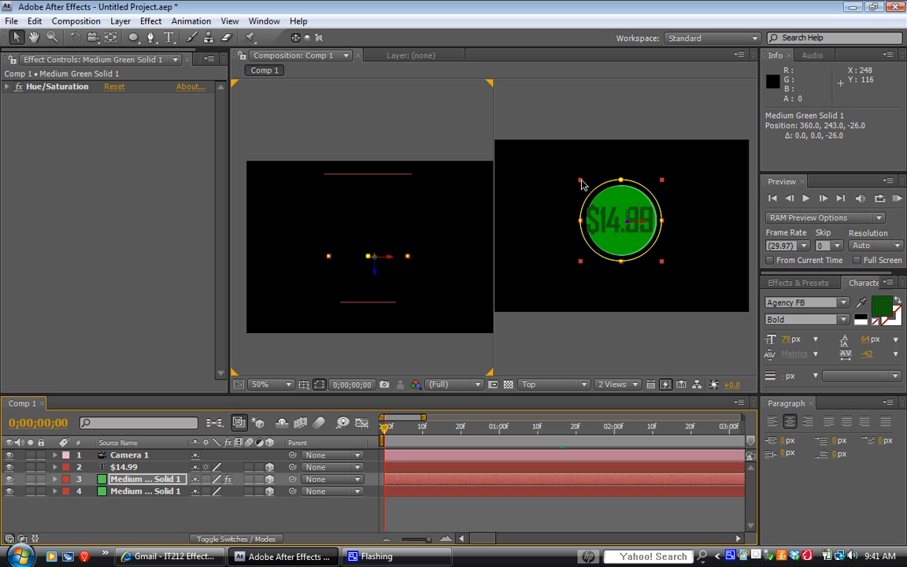
{"action": "left_click_drag", "start_coordinate": [581, 184], "coordinate": [585, 185]}
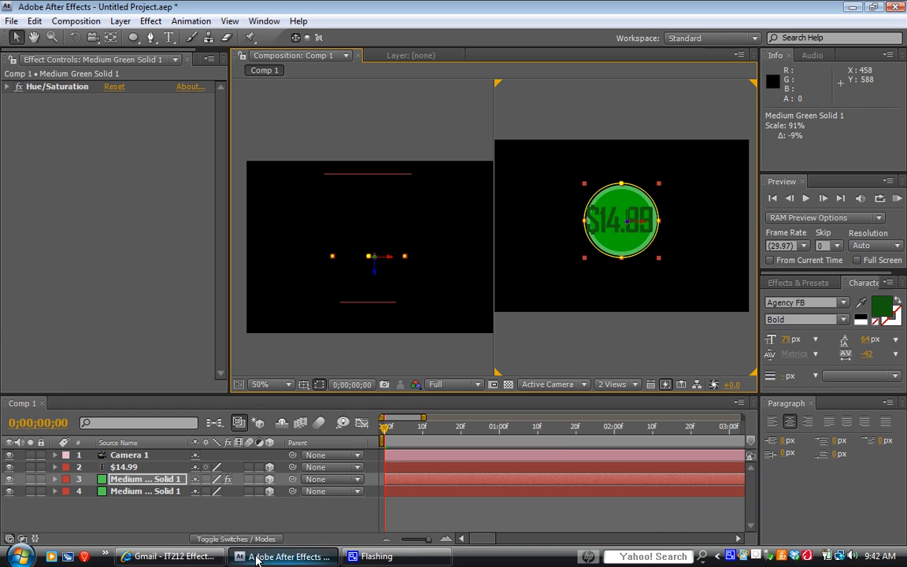
{"action": "left_click", "coordinate": [151, 493]}
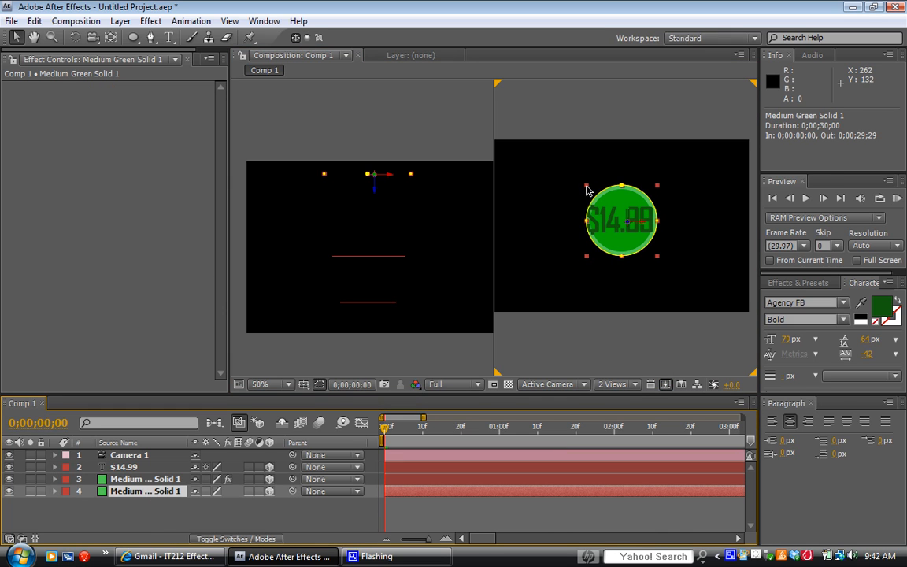
{"action": "left_click_drag", "start_coordinate": [587, 189], "coordinate": [585, 185]}
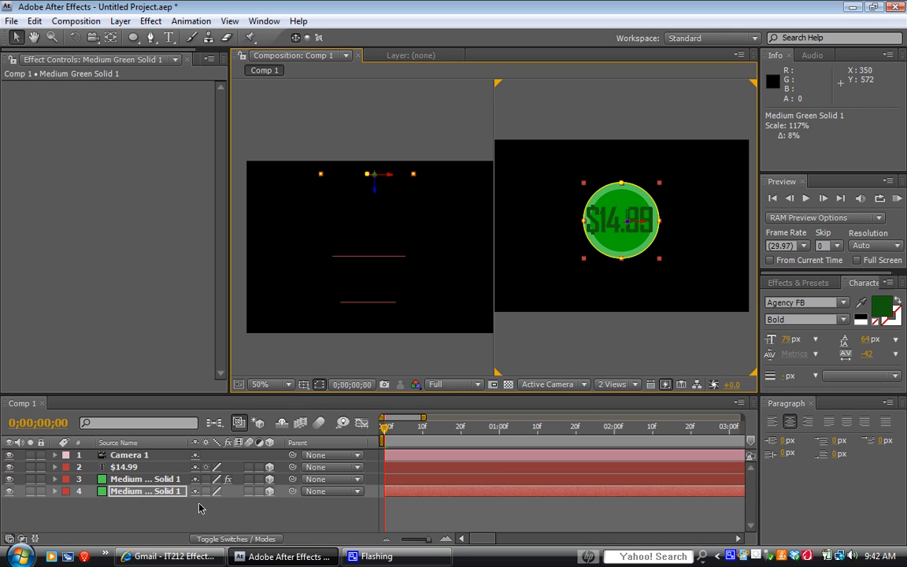
Set the $14.99 text's font size to 65 px and shift the text right to X 347
{"action": "left_click", "coordinate": [126, 467]}
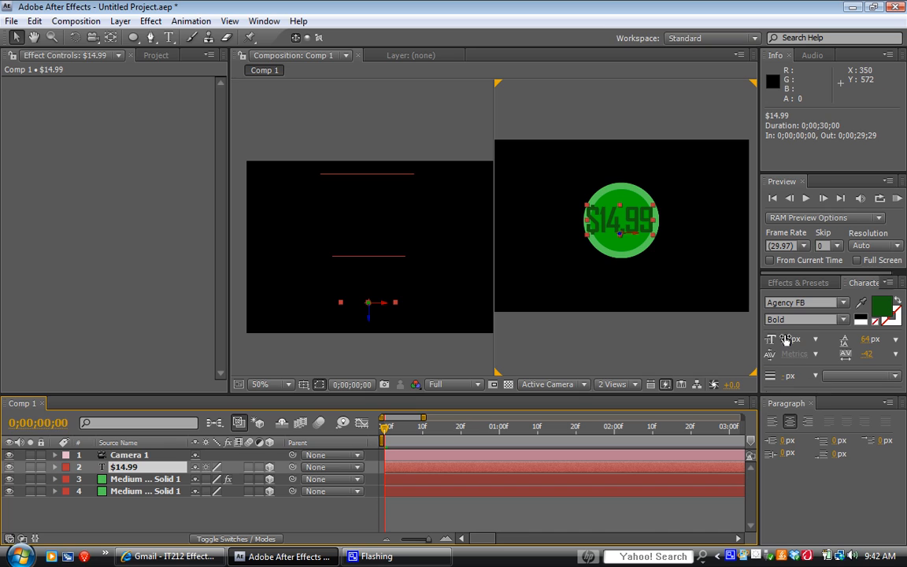
{"action": "left_click_drag", "start_coordinate": [785, 340], "coordinate": [780, 342]}
{"action": "key", "text": "Return"}
{"action": "key", "text": "Right"}
{"action": "key", "text": "Right"}
{"action": "key", "text": "Right"}
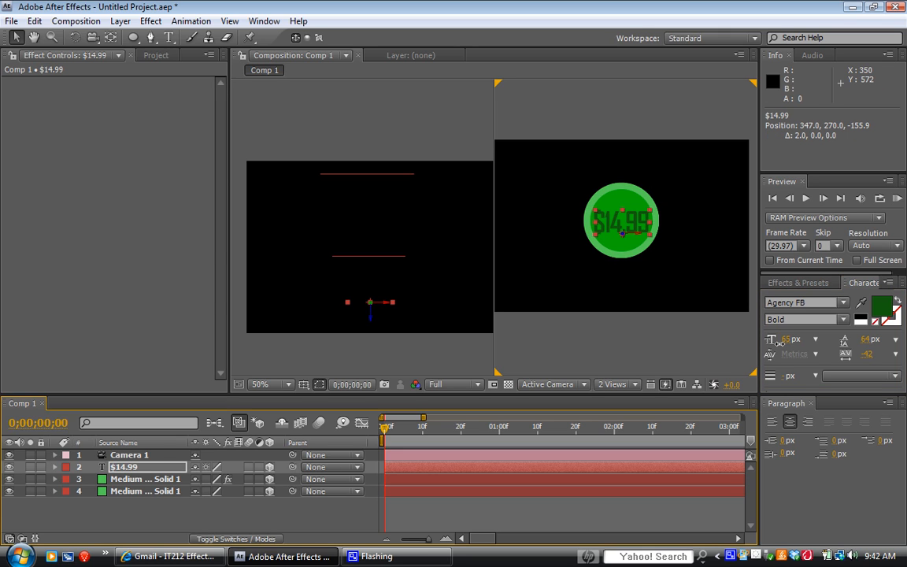
Fine-tune the centring of the price text on the badge, placing it at 347, 268, -155.9
{"action": "key", "text": "Up"}
{"action": "key", "text": "Left"}
{"action": "key", "text": "Left"}
{"action": "key", "text": "Left"}
{"action": "scroll", "coordinate": [696, 230], "scroll_direction": "up", "scroll_amount": 2}
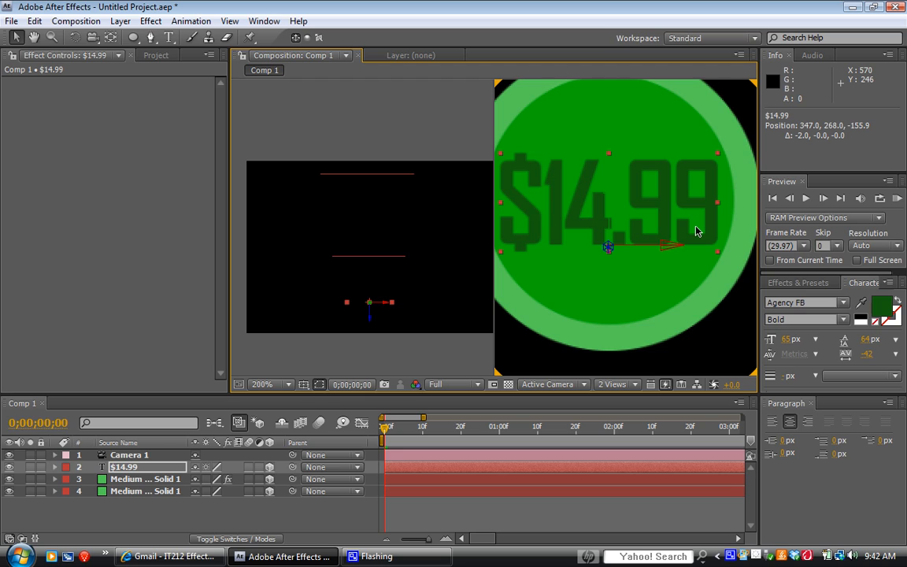
{"action": "scroll", "coordinate": [696, 231], "scroll_direction": "down", "scroll_amount": 1}
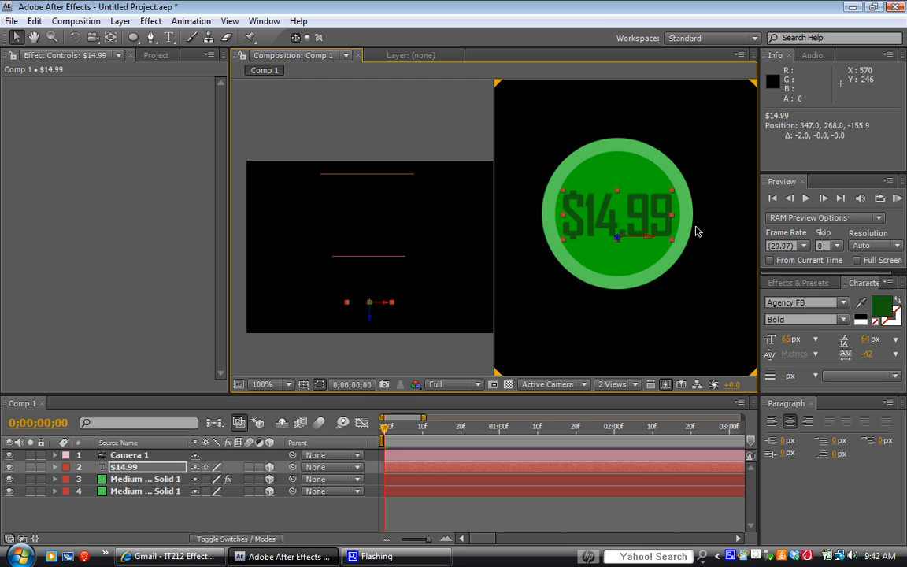
{"action": "key", "text": "Right"}
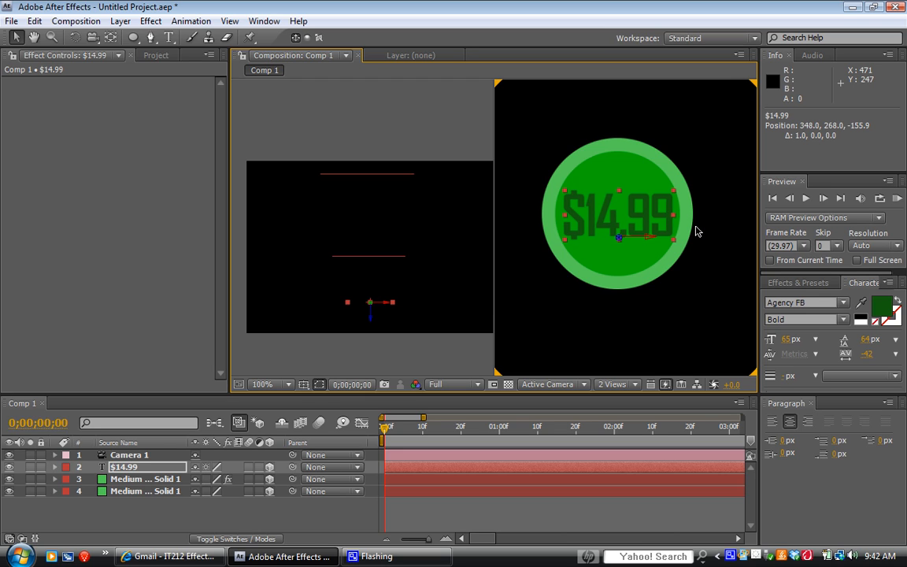
{"action": "key", "text": "Right"}
{"action": "key", "text": "Left"}
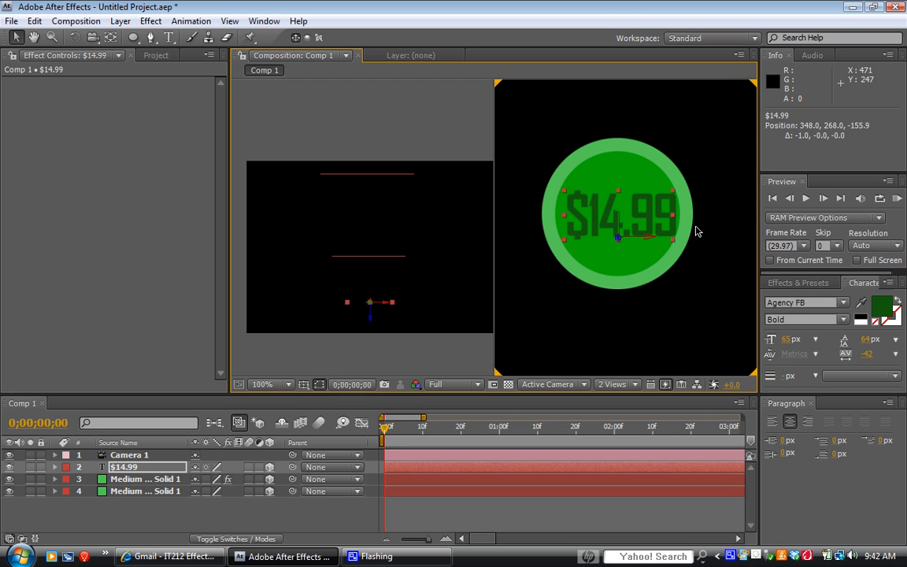
{"action": "key", "text": "Left"}
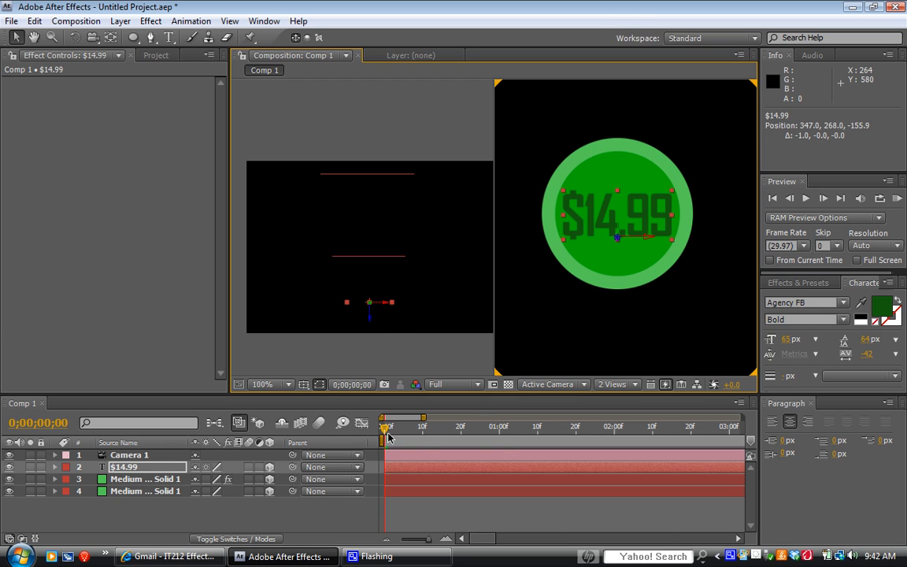
Scrub the camera move to 0;00;00;23, switch to a single Active Camera view, and return to 0;00;00;00 with no layer selected
{"action": "left_click_drag", "start_coordinate": [385, 432], "coordinate": [472, 515]}
{"action": "left_click", "coordinate": [622, 384]}
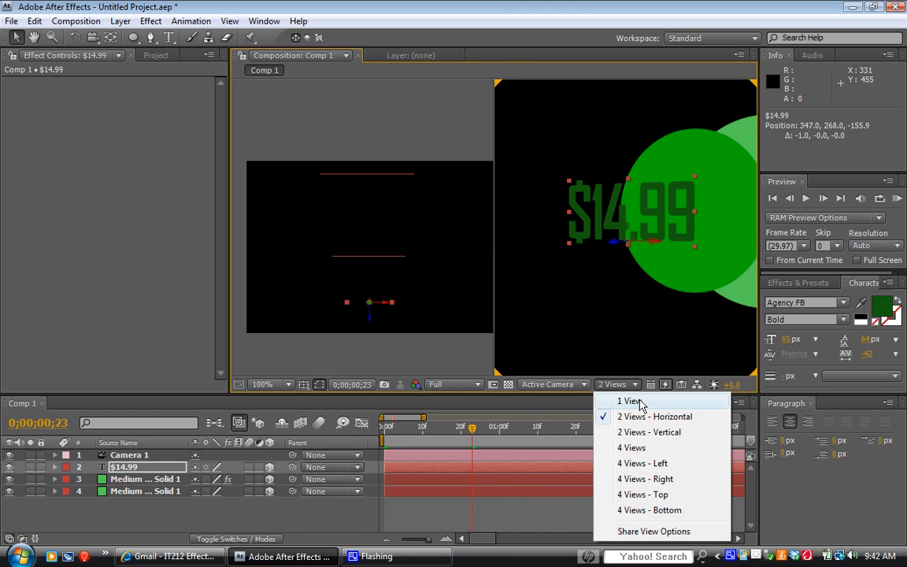
{"action": "left_click", "coordinate": [610, 457]}
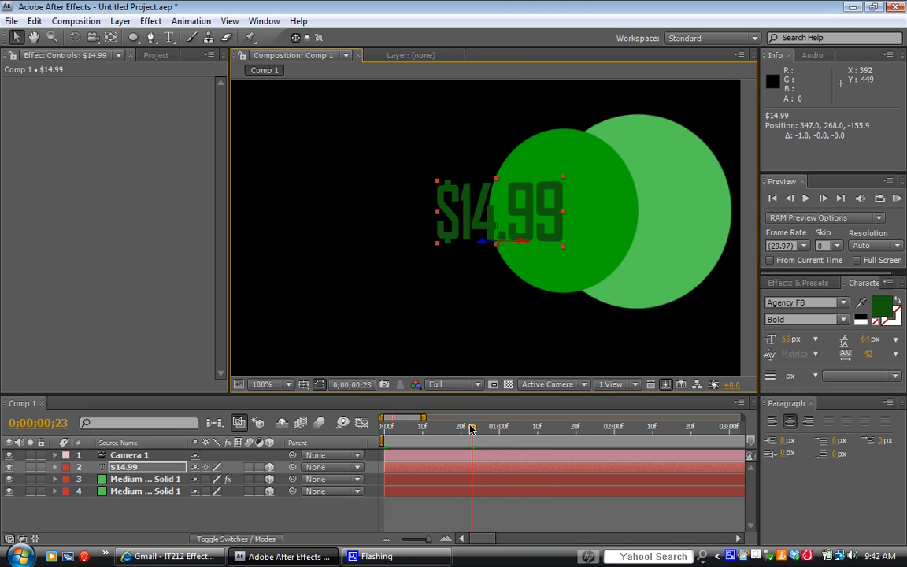
{"action": "left_click_drag", "start_coordinate": [472, 428], "coordinate": [346, 450]}
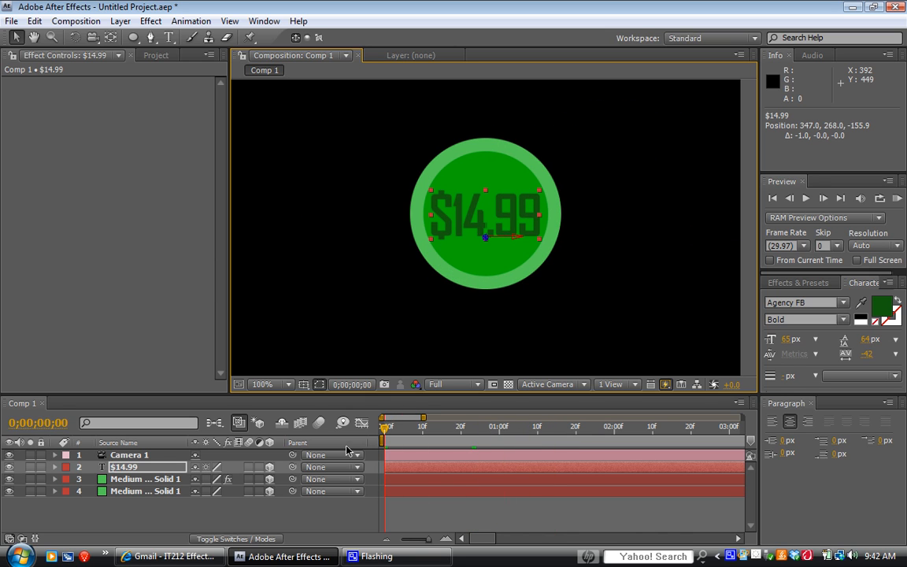
{"action": "left_click", "coordinate": [124, 523]}
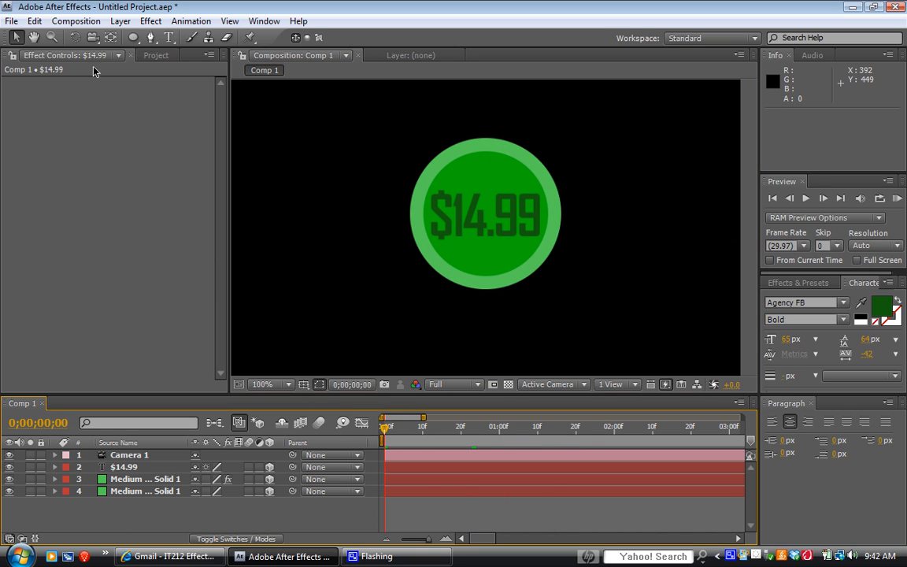
Create a new 720 x 486 composition named Comp 2, 30 seconds at 29.97 fps, and nest Comp 1 in it
{"action": "left_click", "coordinate": [99, 23]}
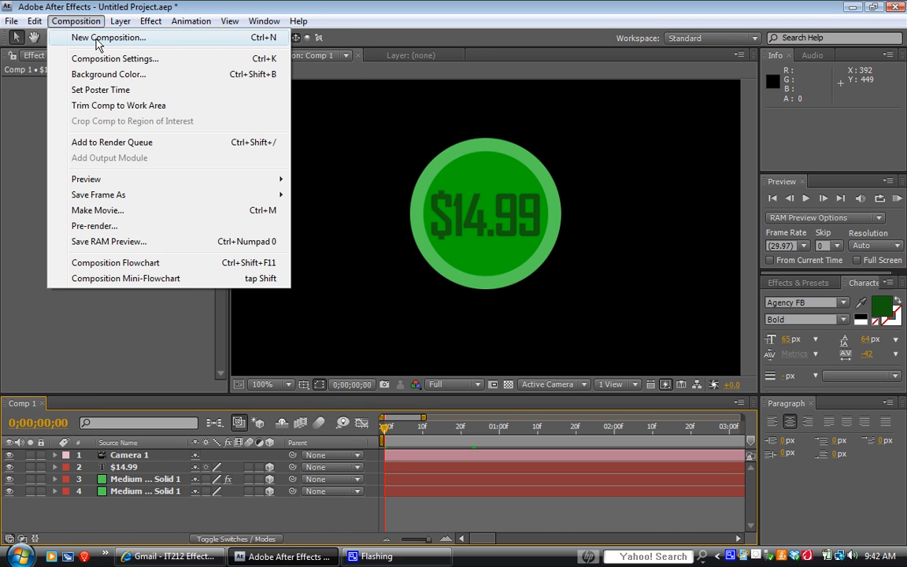
{"action": "left_click", "coordinate": [96, 38]}
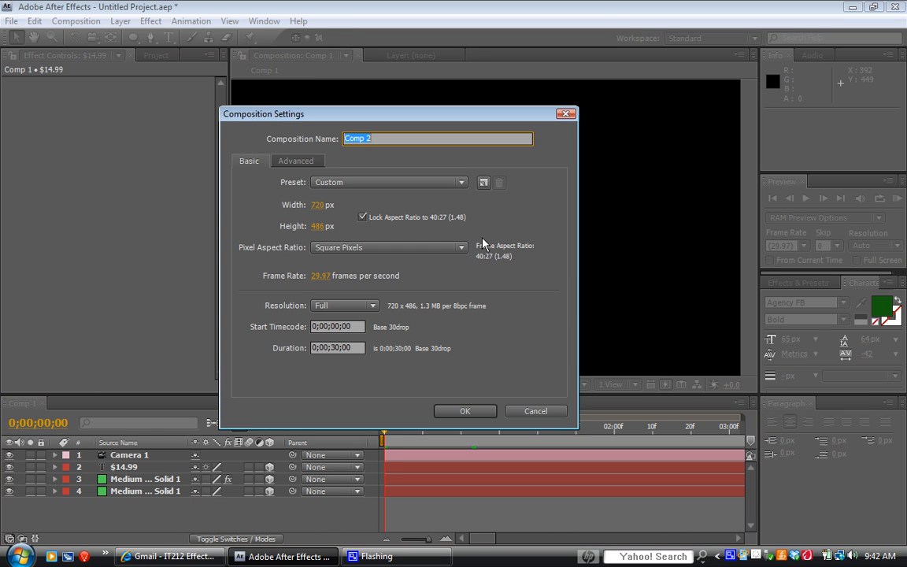
{"action": "left_click", "coordinate": [465, 411]}
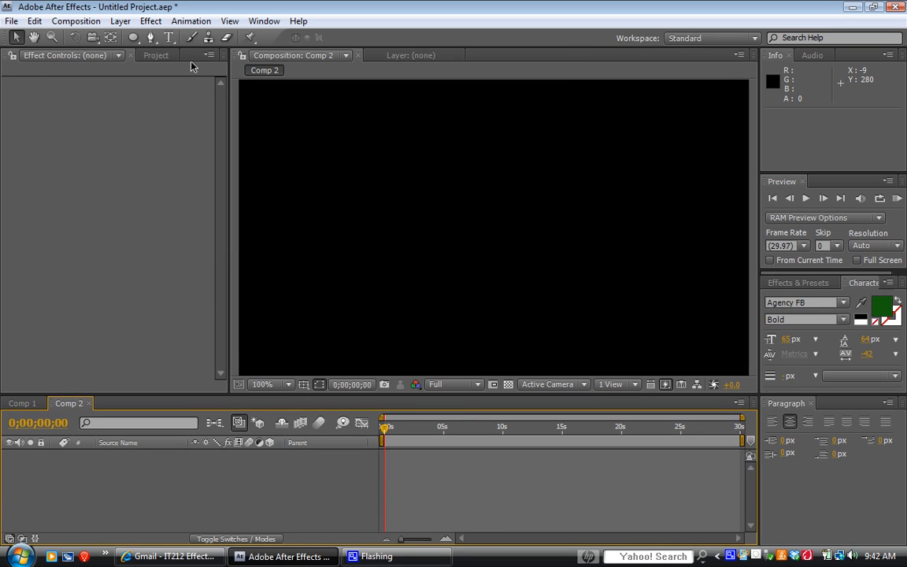
{"action": "left_click", "coordinate": [158, 57]}
{"action": "left_click", "coordinate": [48, 180]}
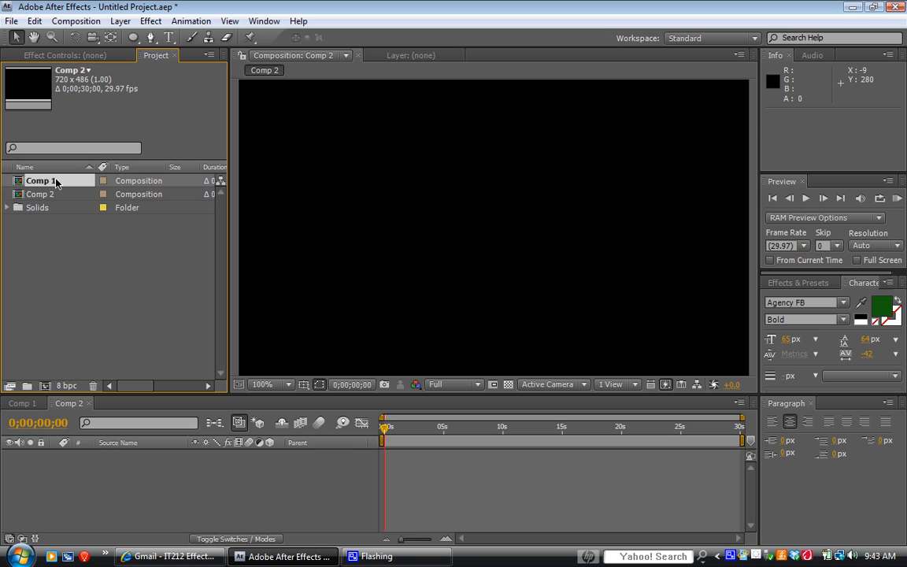
{"action": "left_click_drag", "start_coordinate": [120, 392], "coordinate": [139, 494]}
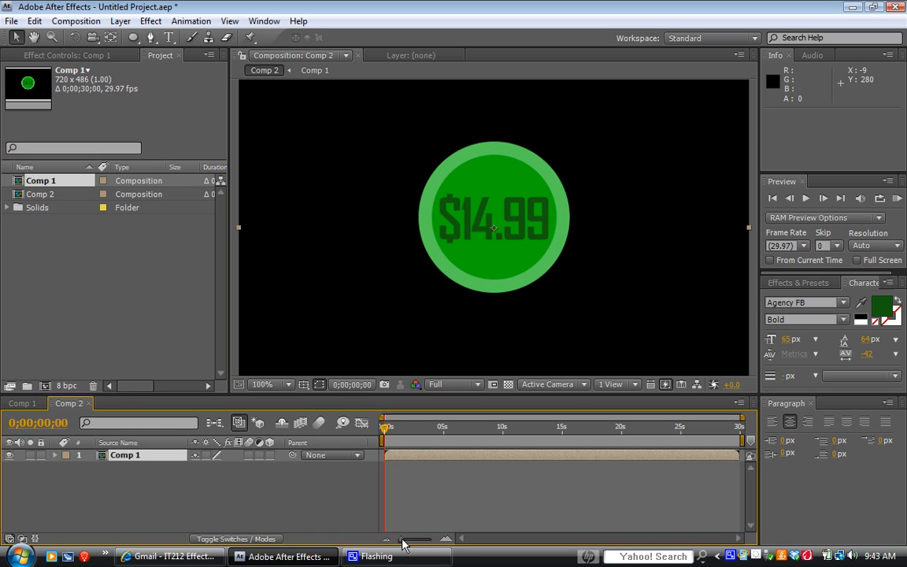
Preview the nested camera move up to 0;00;01;06 and apply the Directional Blur effect to the Comp 1 layer
{"action": "left_click_drag", "start_coordinate": [402, 543], "coordinate": [429, 554]}
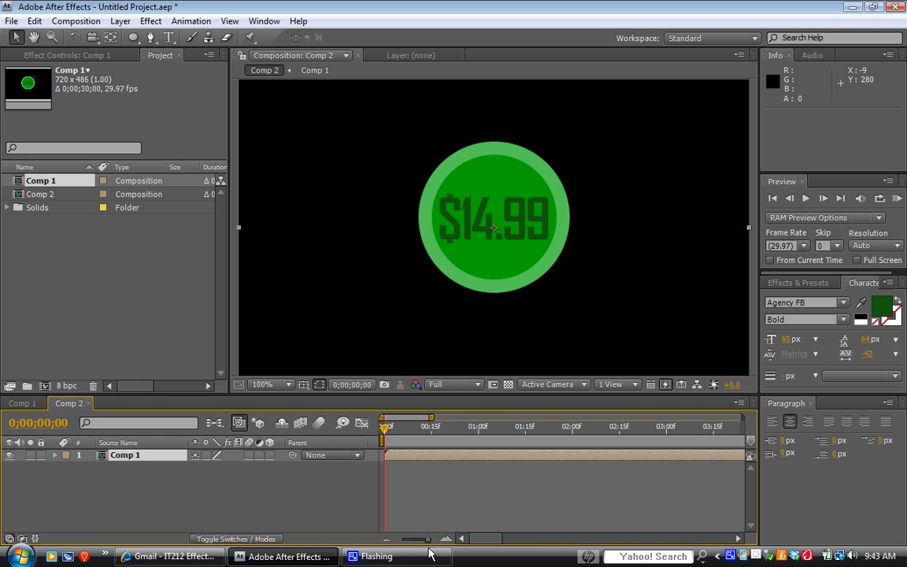
{"action": "left_click_drag", "start_coordinate": [385, 429], "coordinate": [499, 445]}
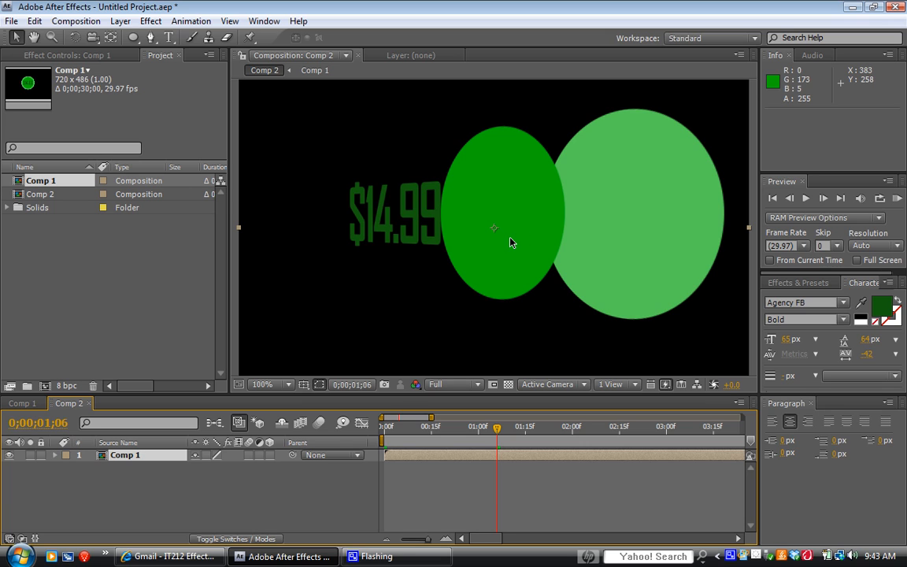
{"action": "left_click", "coordinate": [150, 21]}
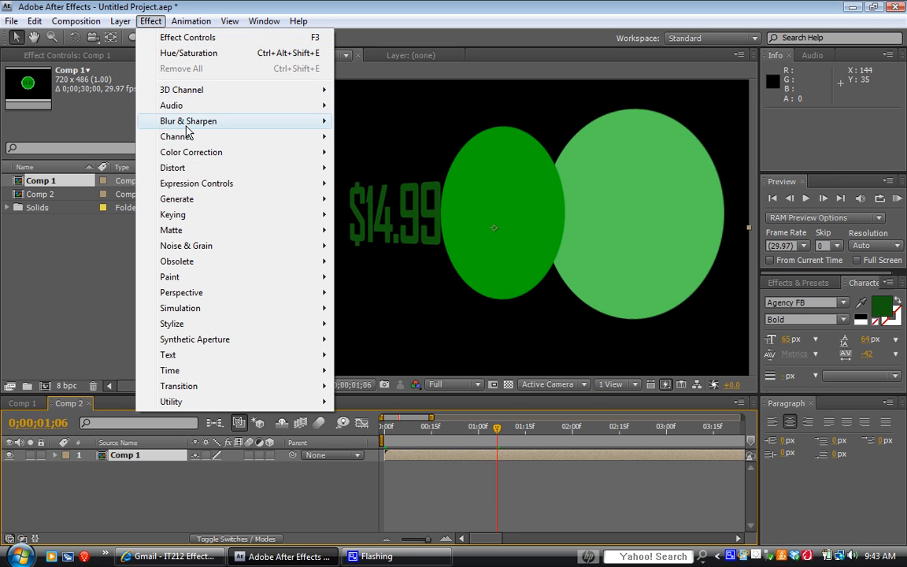
{"action": "mouse_move", "coordinate": [225, 123]}
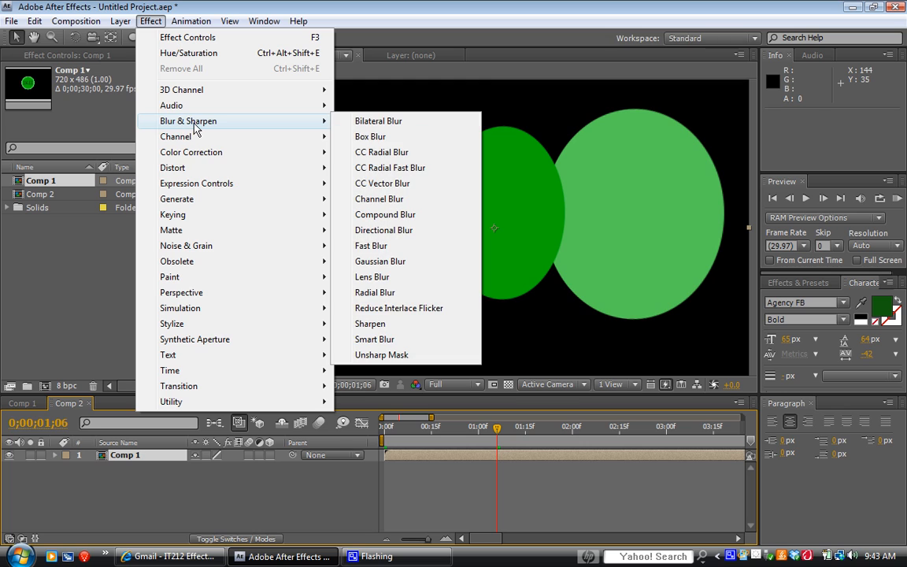
{"action": "left_click", "coordinate": [397, 231]}
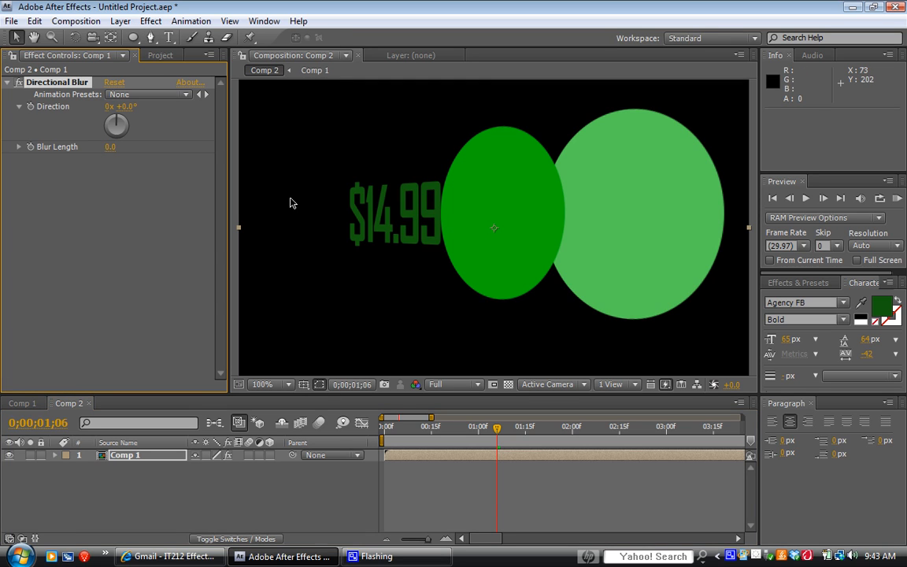
Keyframe Directional Blur's Blur Length at 0 on 0;00;01;03 and 250 on 0;00;01;10, and scrub back to 0;00;01;08 to check it
{"action": "left_click", "coordinate": [494, 429]}
{"action": "left_click_drag", "start_coordinate": [493, 429], "coordinate": [489, 431]}
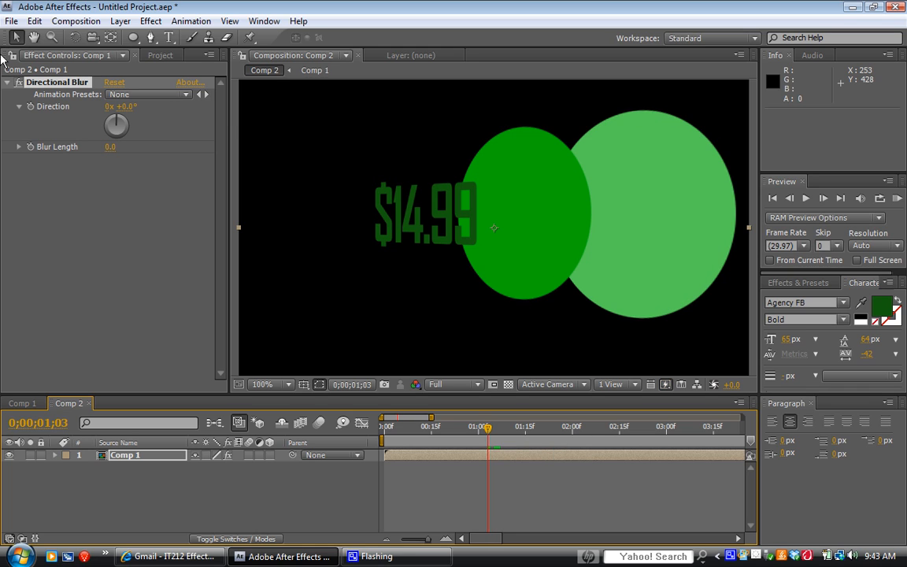
{"action": "left_click", "coordinate": [34, 148]}
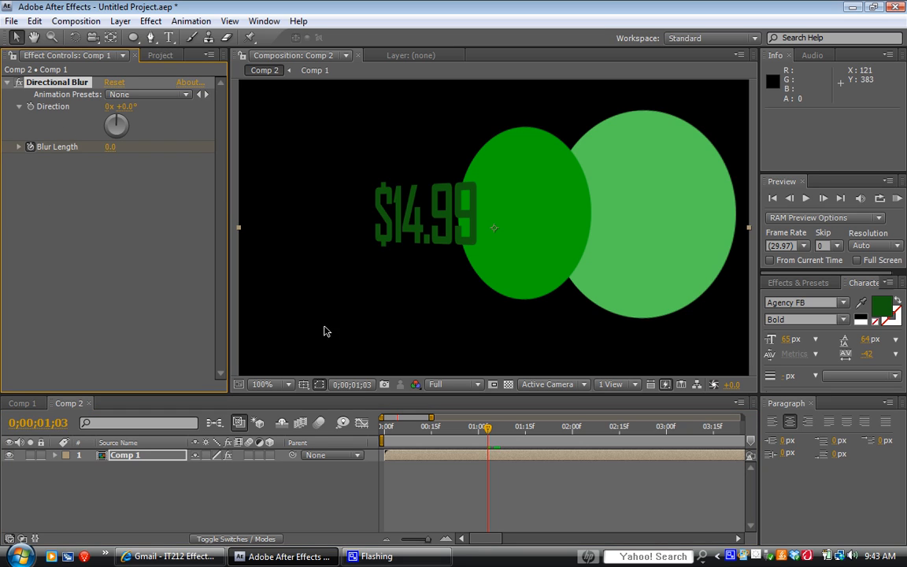
{"action": "left_click_drag", "start_coordinate": [489, 432], "coordinate": [510, 430]}
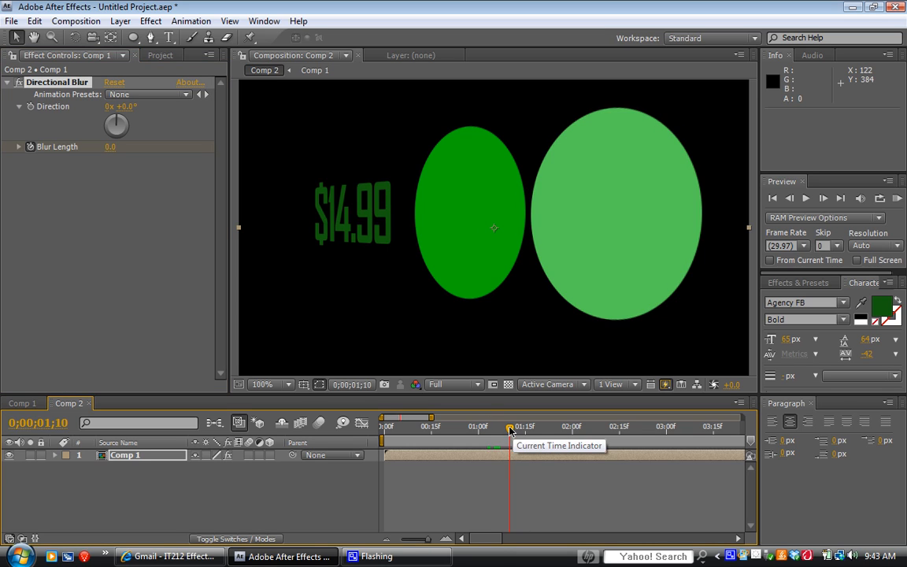
{"action": "left_click", "coordinate": [115, 147]}
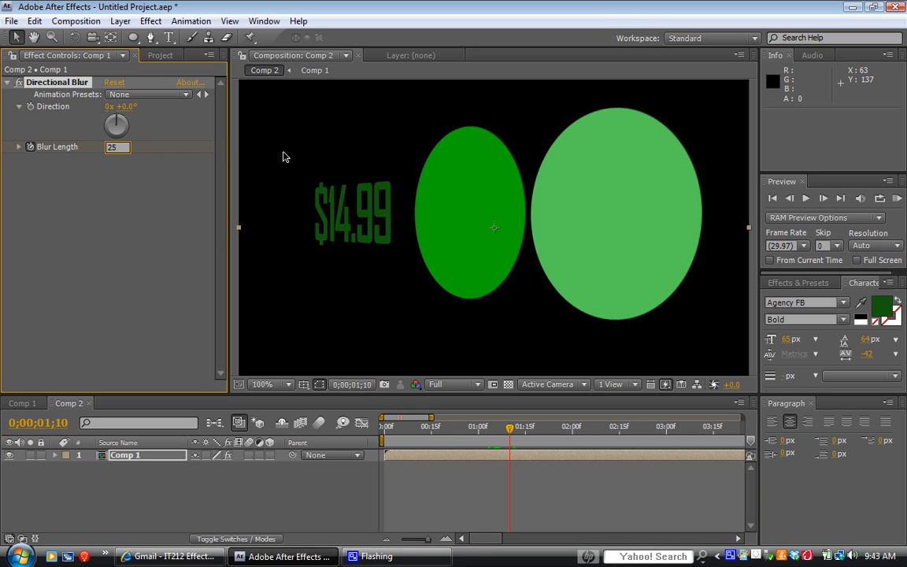
{"action": "key", "text": "Return"}
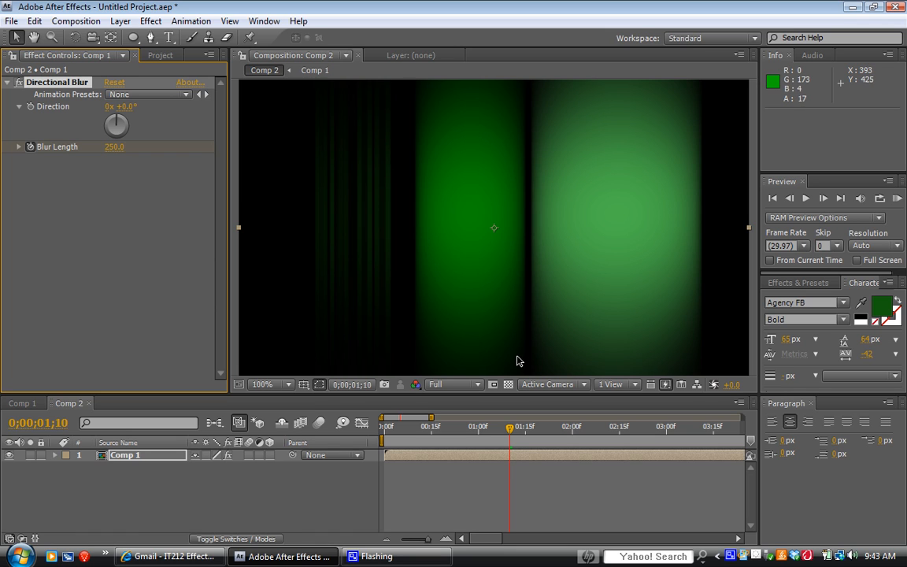
{"action": "left_click_drag", "start_coordinate": [506, 432], "coordinate": [506, 485]}
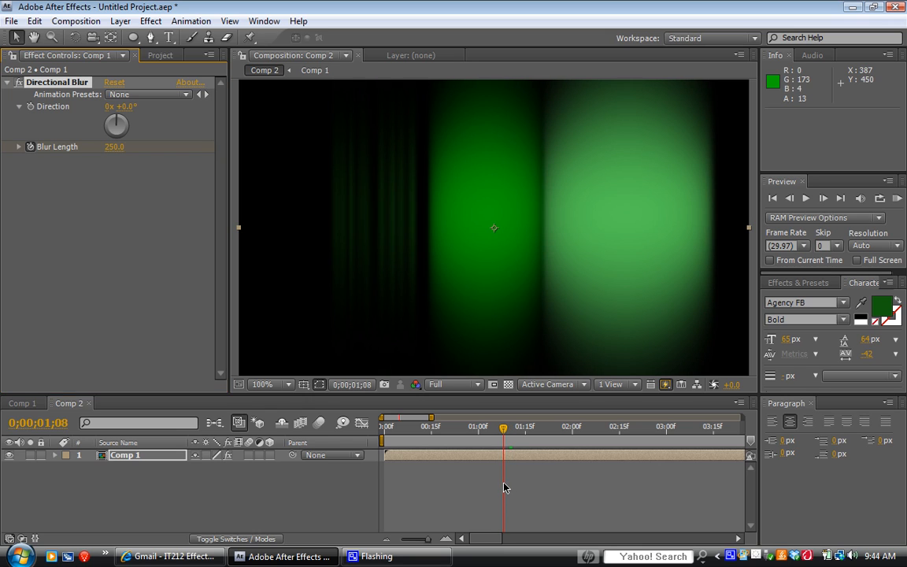
Keyframe the Comp 1 layer's Opacity at 100% on 0;00;01;08 and 0% on 0;00;01;13
{"action": "left_click", "coordinate": [124, 457]}
{"action": "key", "text": "t"}
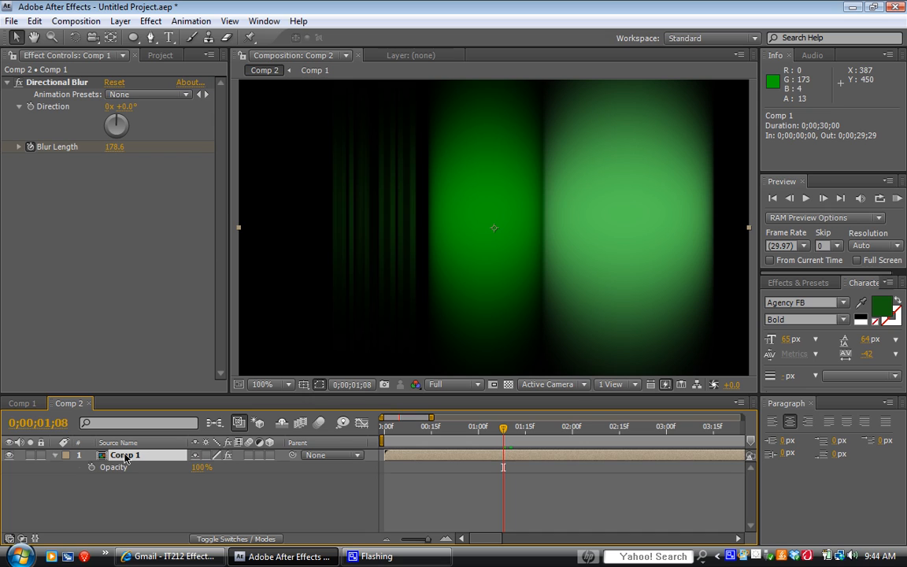
{"action": "left_click", "coordinate": [91, 467]}
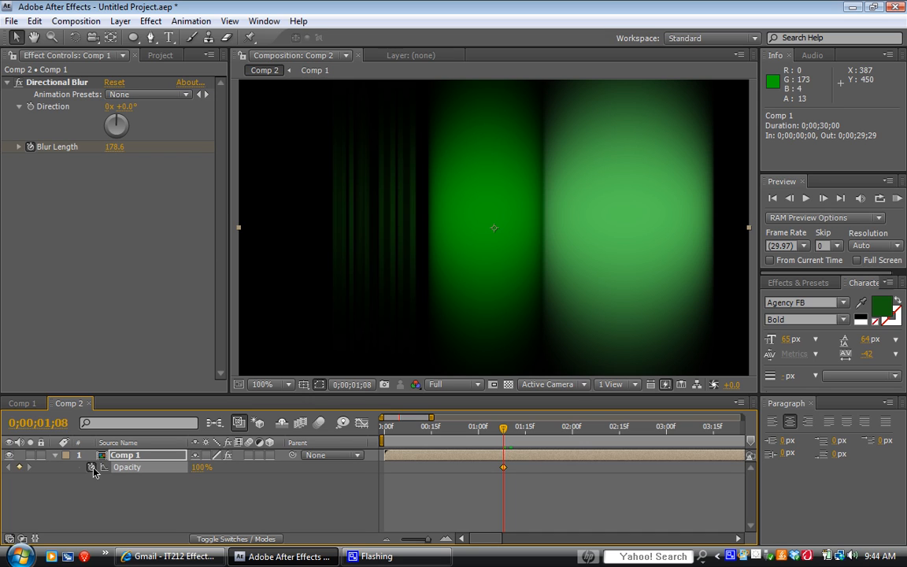
{"action": "left_click_drag", "start_coordinate": [504, 432], "coordinate": [519, 438]}
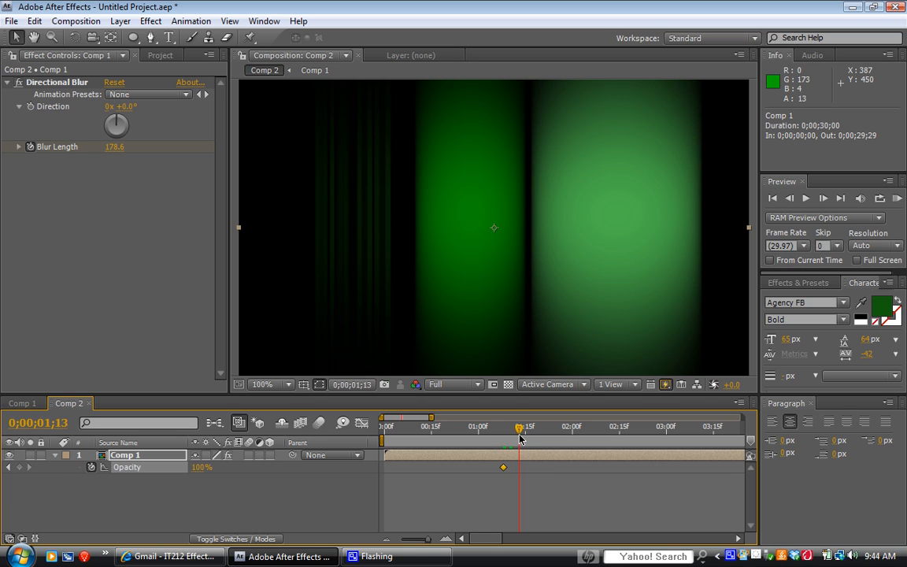
{"action": "left_click", "coordinate": [201, 467]}
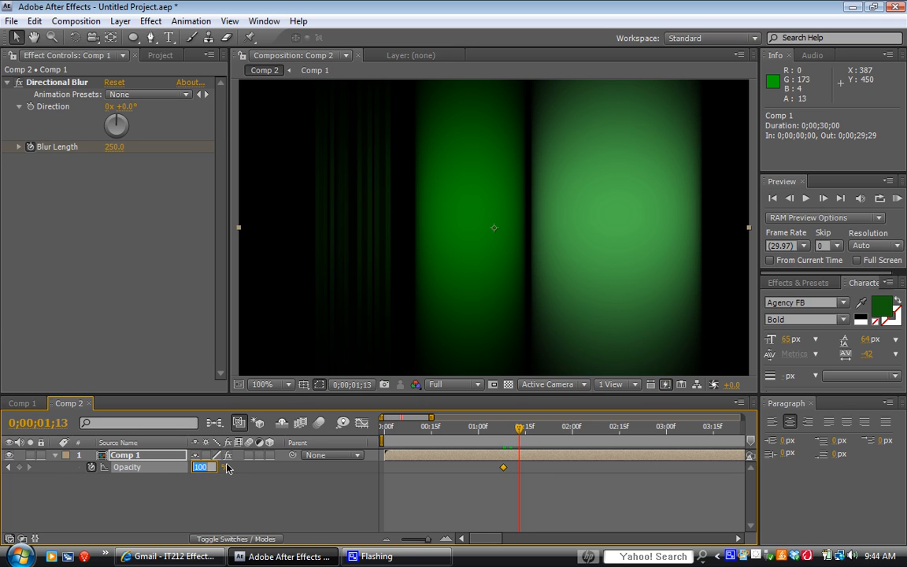
{"action": "key", "text": "Return"}
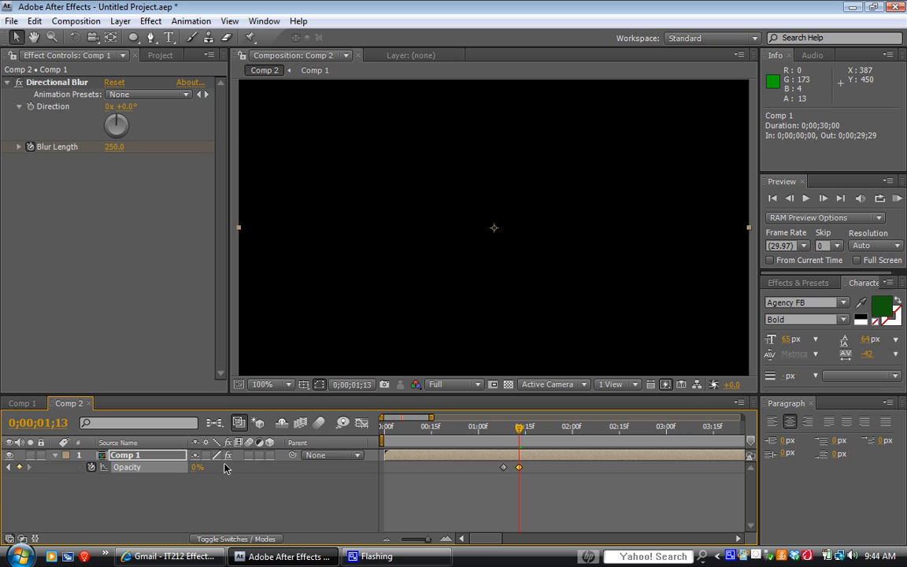
Create a 720 x 486 pale blue solid, about RGB 210, 209, 226, and place it beneath the Comp 1 layer
{"action": "left_click", "coordinate": [121, 21]}
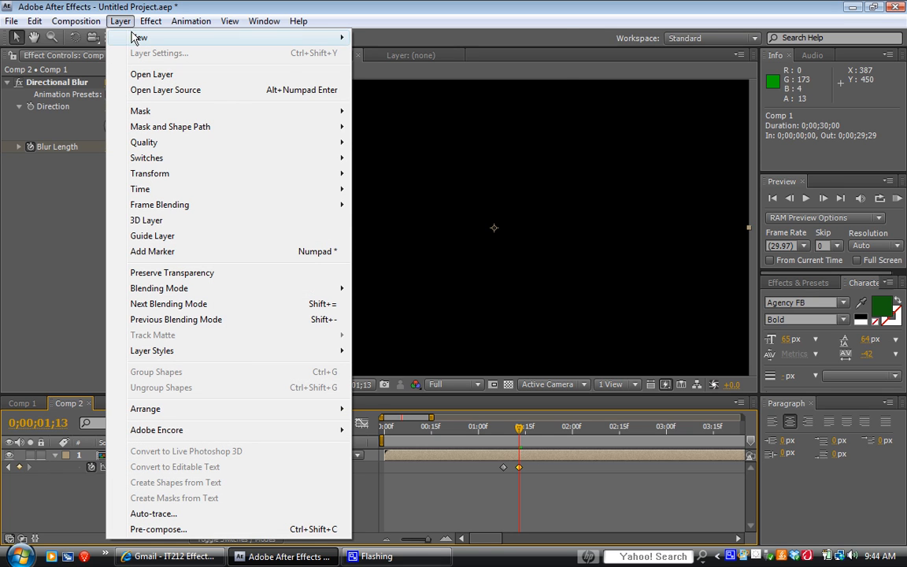
{"action": "mouse_move", "coordinate": [197, 42]}
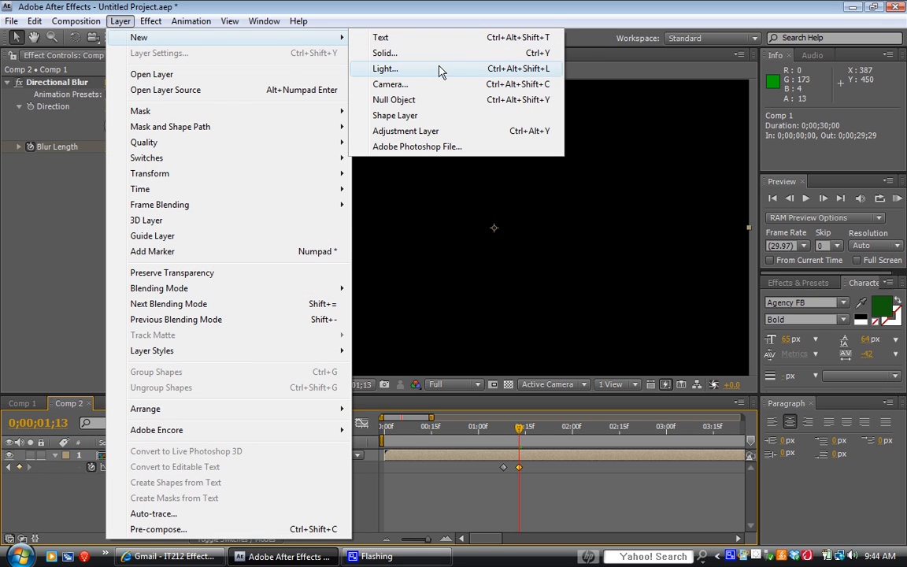
{"action": "left_click", "coordinate": [386, 52]}
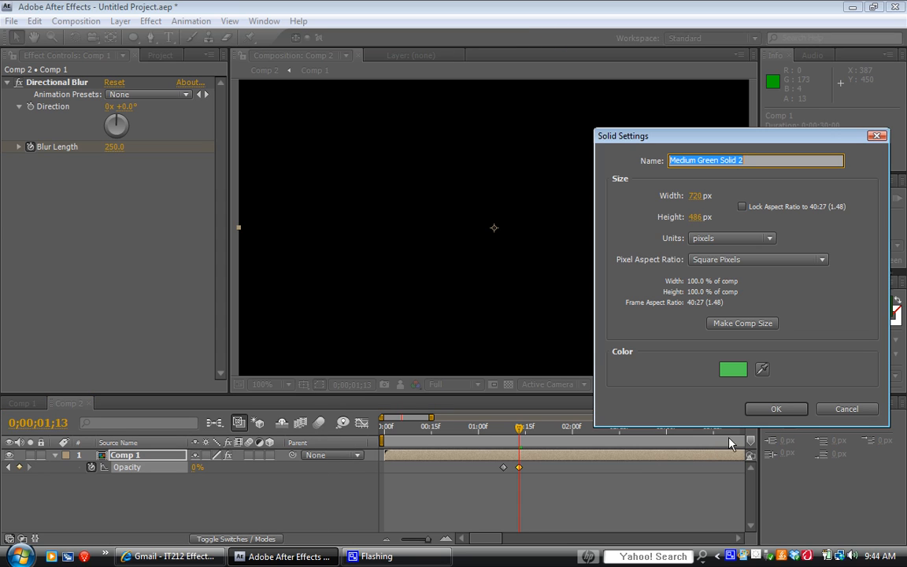
{"action": "left_click", "coordinate": [733, 369]}
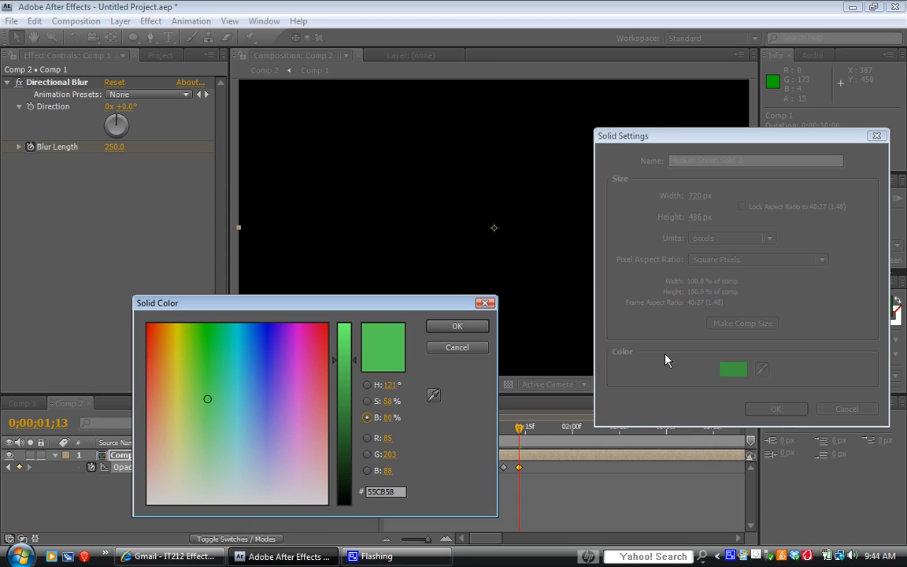
{"action": "left_click", "coordinate": [241, 473]}
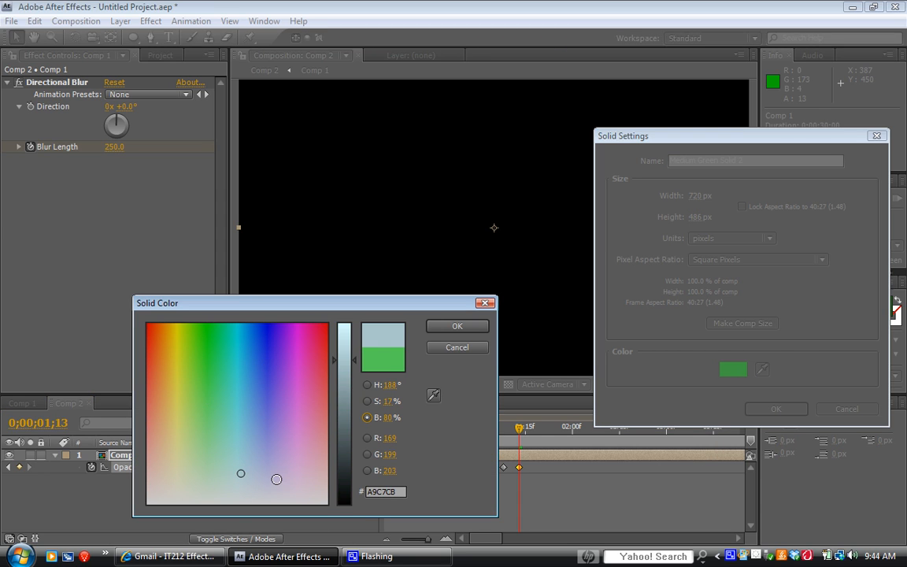
{"action": "left_click", "coordinate": [269, 491]}
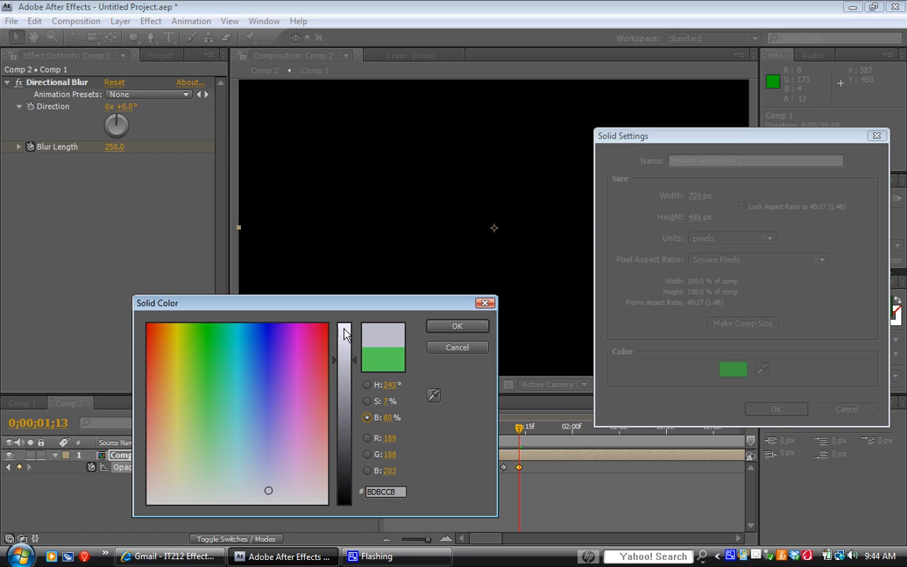
{"action": "left_click_drag", "start_coordinate": [356, 360], "coordinate": [358, 346]}
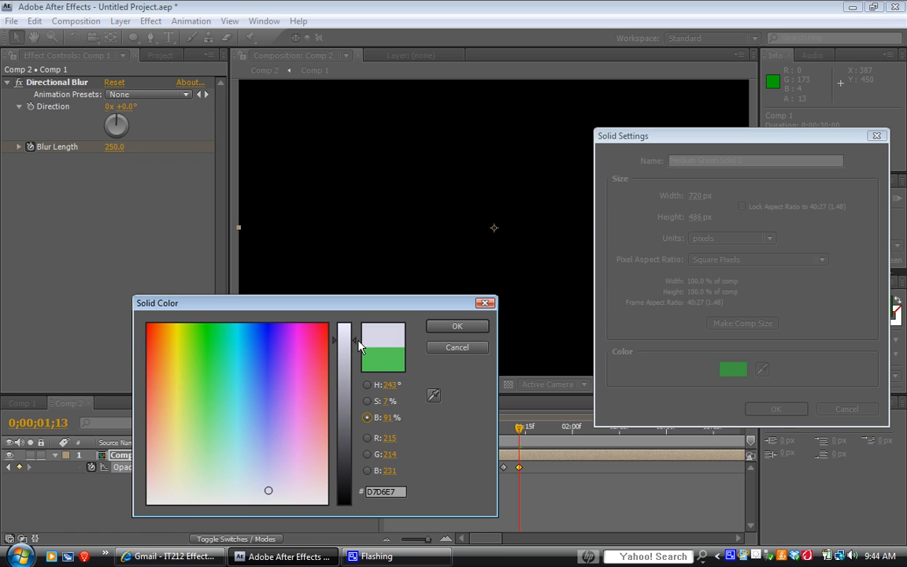
{"action": "left_click", "coordinate": [445, 325]}
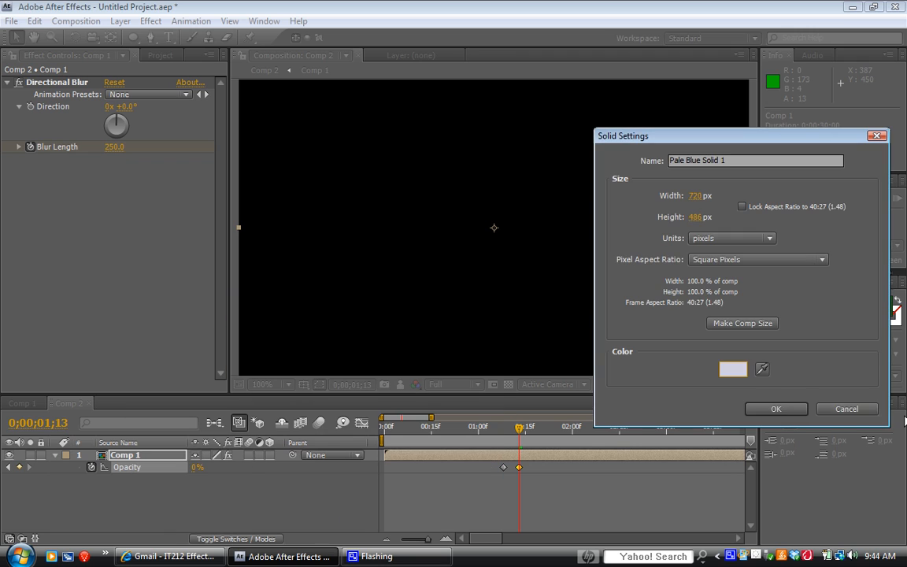
{"action": "left_click", "coordinate": [776, 409]}
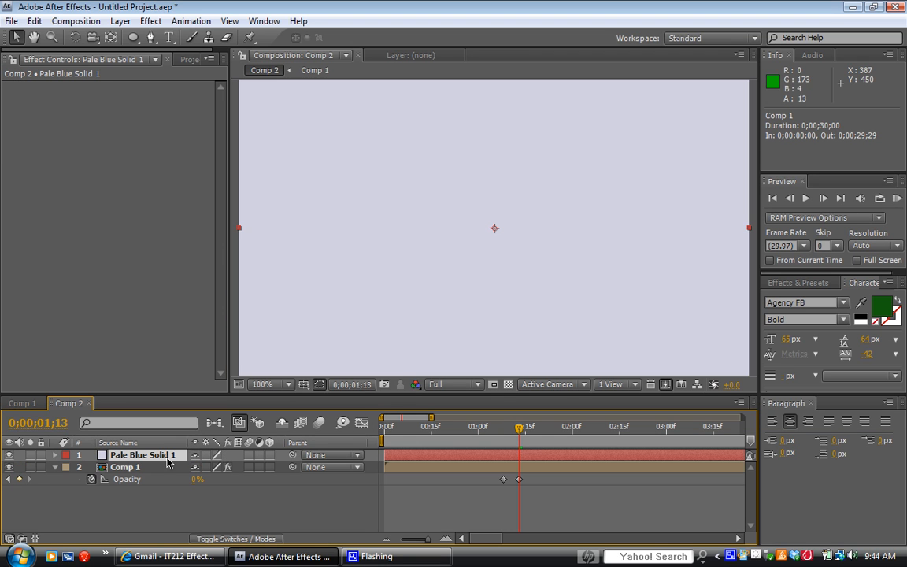
{"action": "left_click_drag", "start_coordinate": [167, 462], "coordinate": [176, 480]}
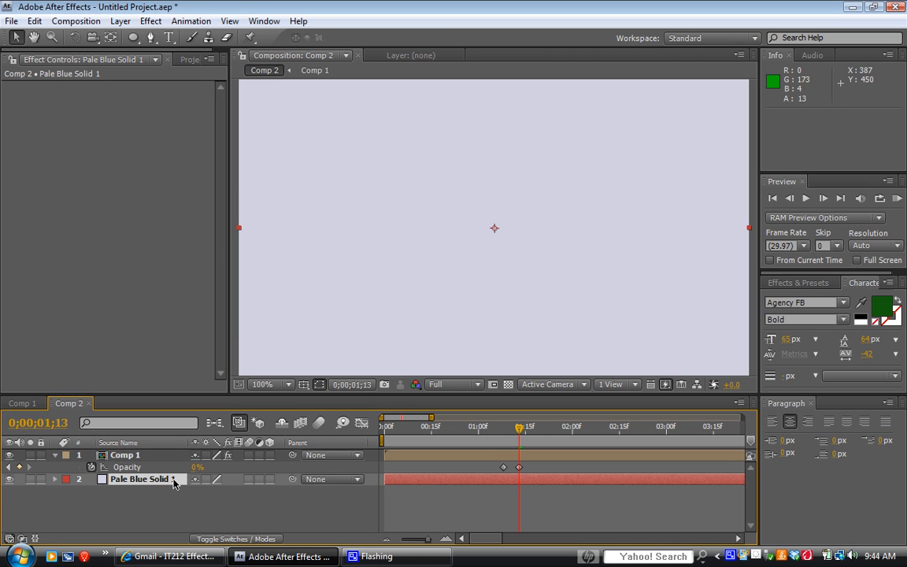
Scrub Comp 2 from 0;00;00;00 to 0;00;01;15 to check the blurred fade-out over the pale blue background
{"action": "left_click_drag", "start_coordinate": [518, 433], "coordinate": [378, 444]}
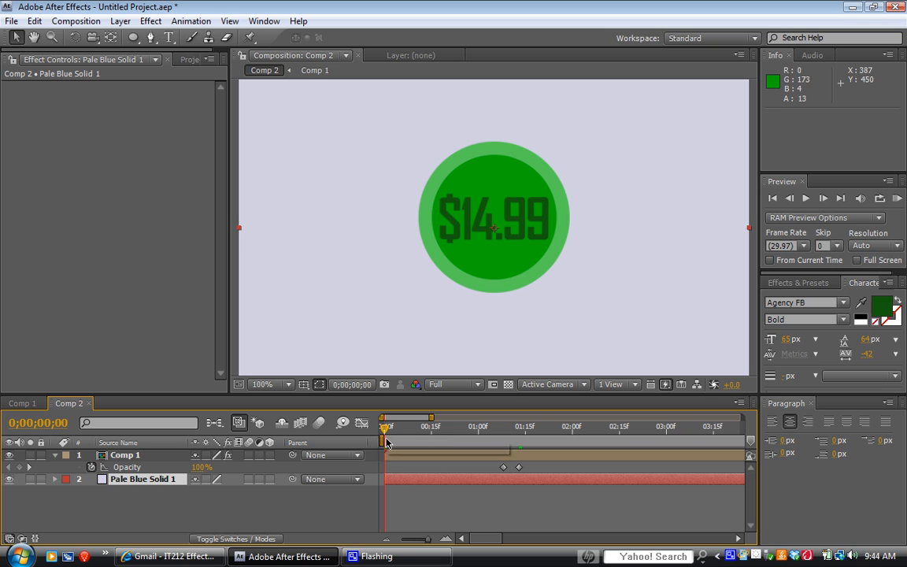
{"action": "left_click_drag", "start_coordinate": [386, 429], "coordinate": [526, 430]}
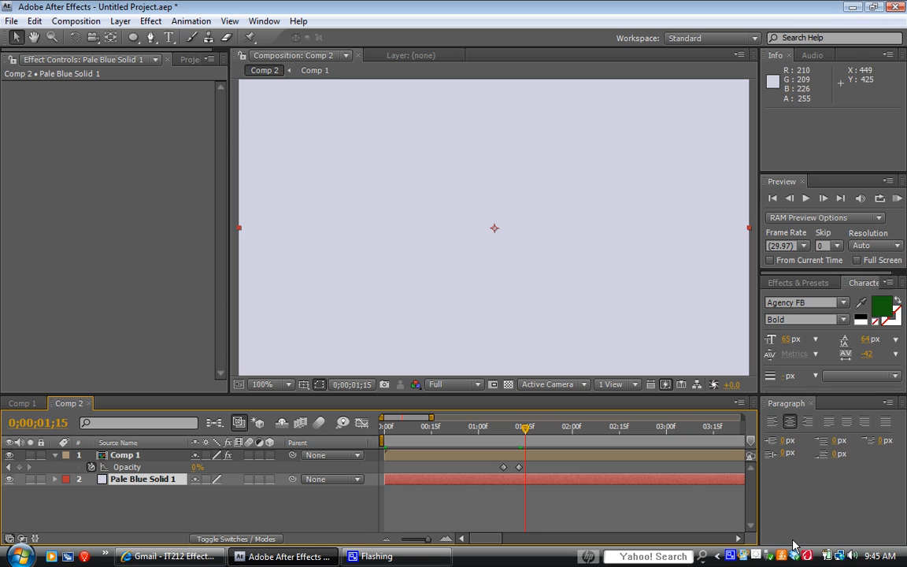
{"action": "left_click", "coordinate": [731, 557]}
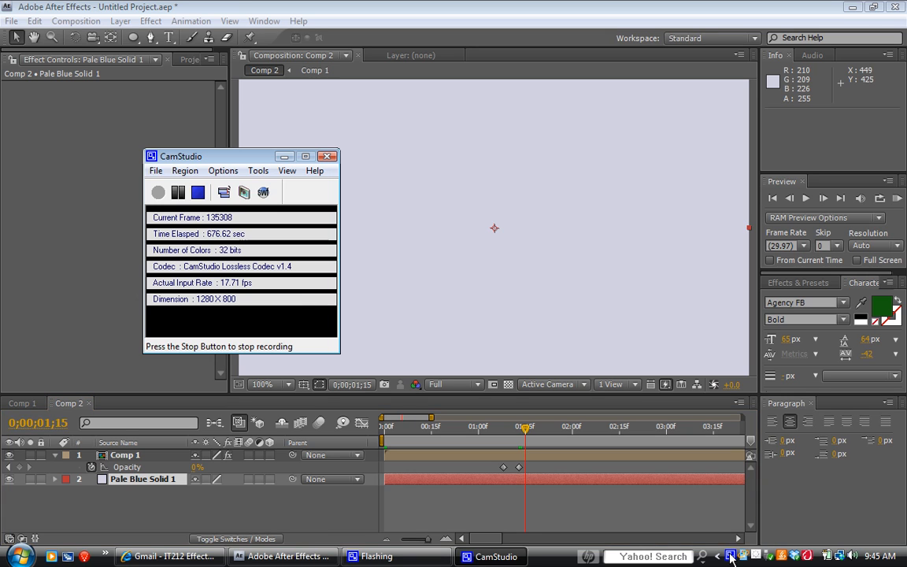